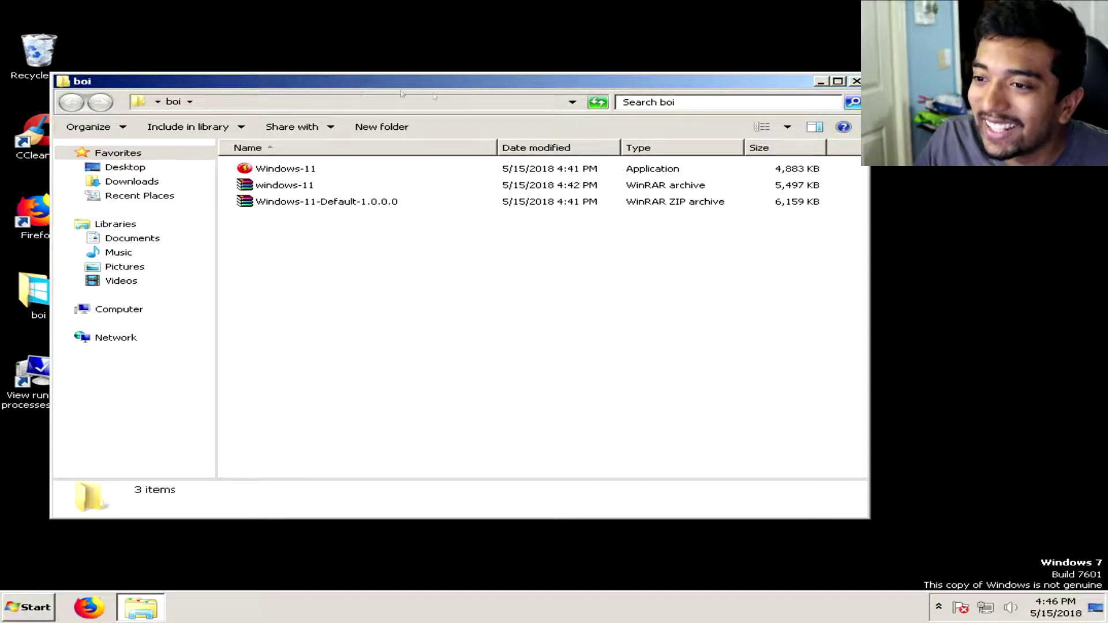
# Move the boi window to the right and launch the Windows-11 application.
pyautogui.moveTo(358, 83); pyautogui.dragTo(556, 93)
pyautogui.click(487, 178)
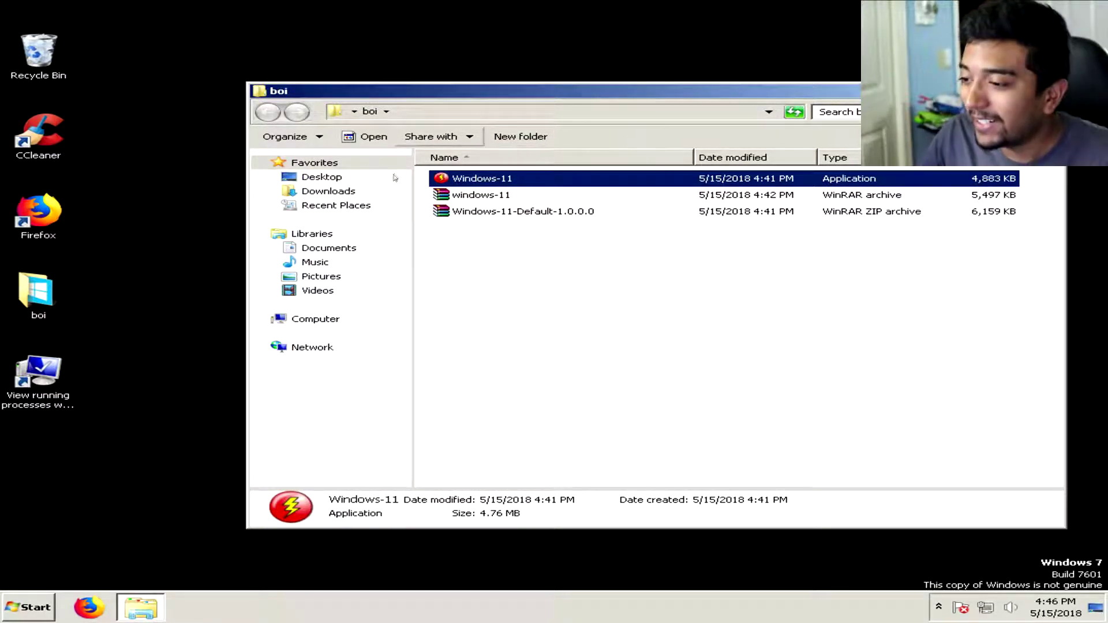
pyautogui.doubleClick(505, 177)
# Run Windows-11 past the security warning, maximize it, and open the Noice Videos folder.
pyautogui.click(611, 326)
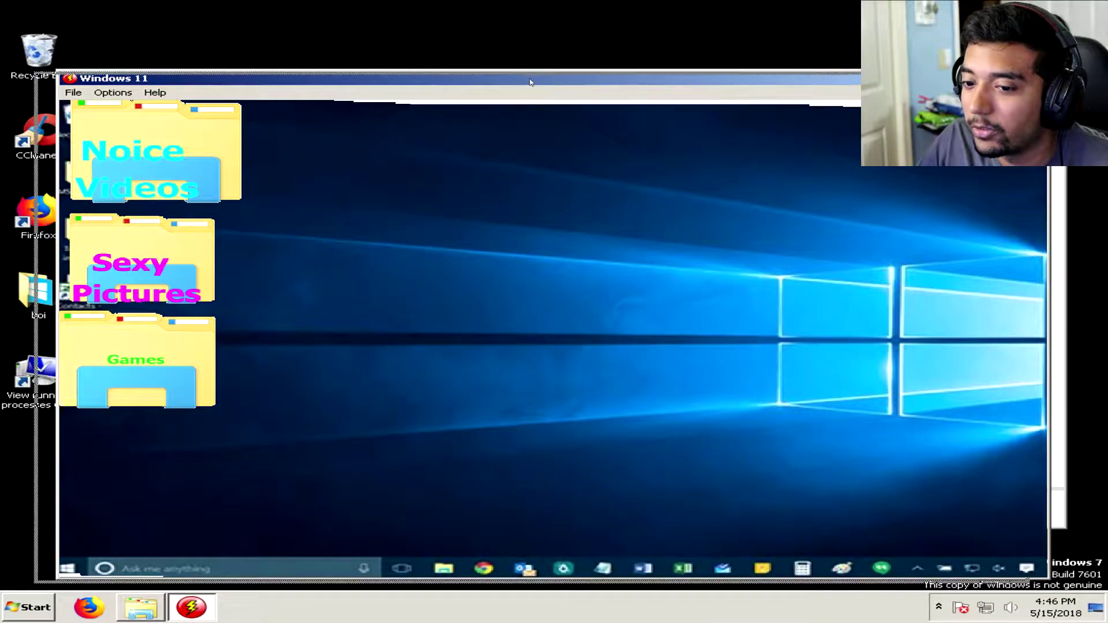
pyautogui.doubleClick(561, 81)
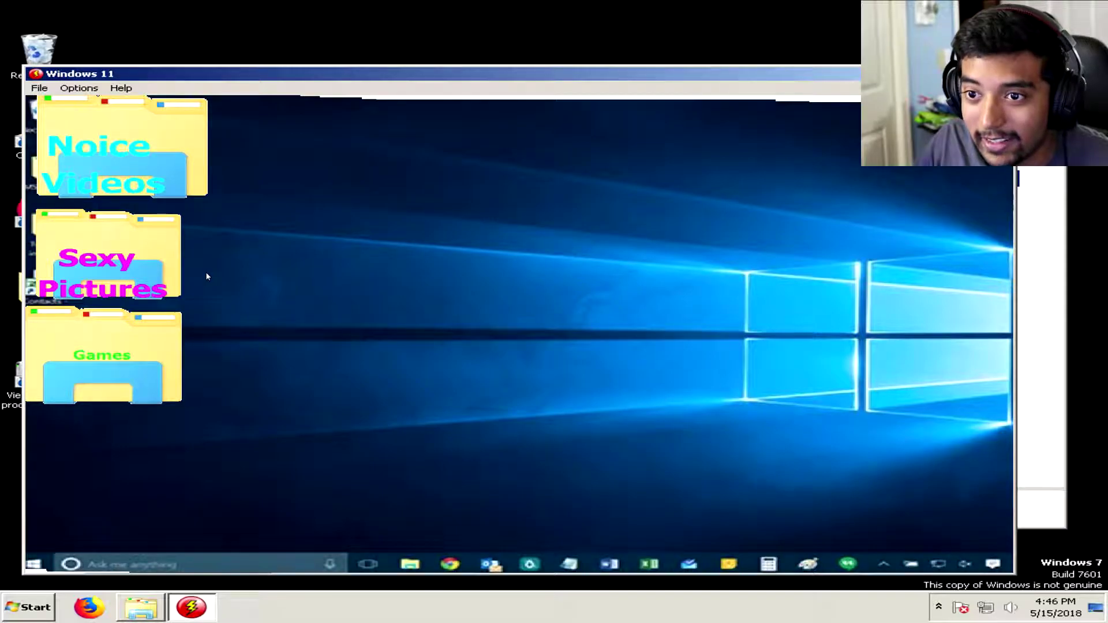
pyautogui.click(107, 108)
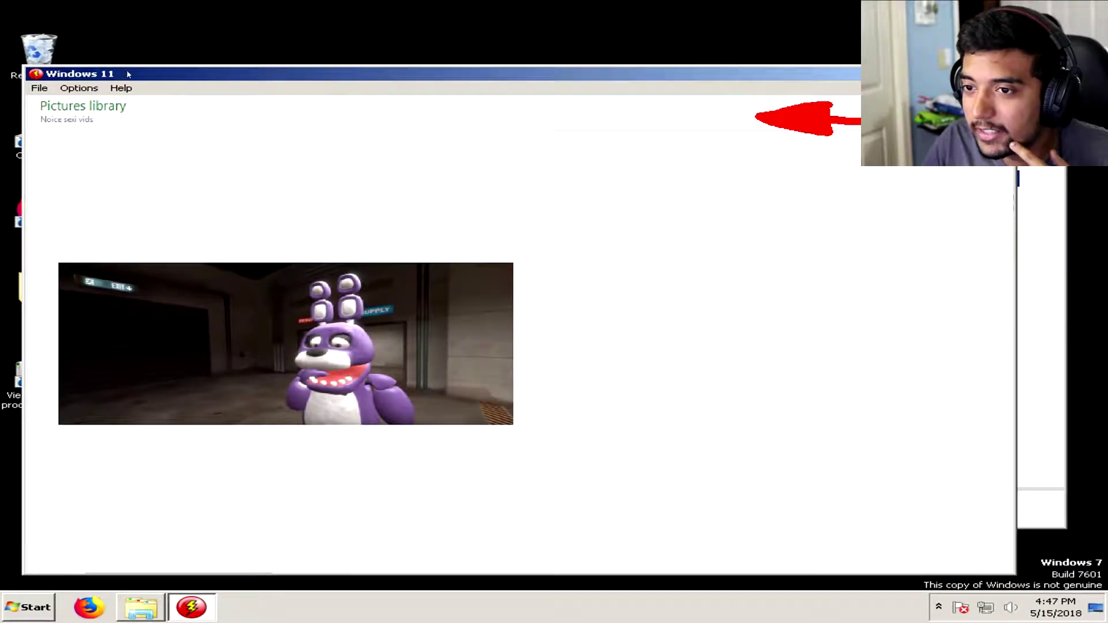
pyautogui.moveTo(126, 73)
pyautogui.mouseDown()
pyautogui.moveTo(156, 92)
pyautogui.moveTo(164, 75)
pyautogui.mouseUp()
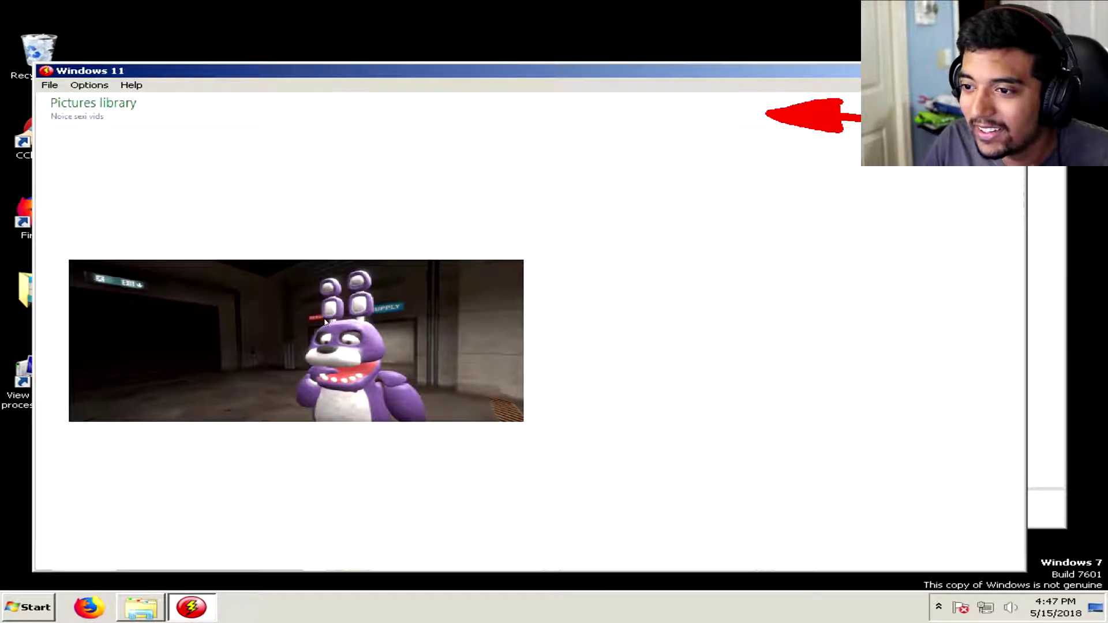
pyautogui.press('Escape')
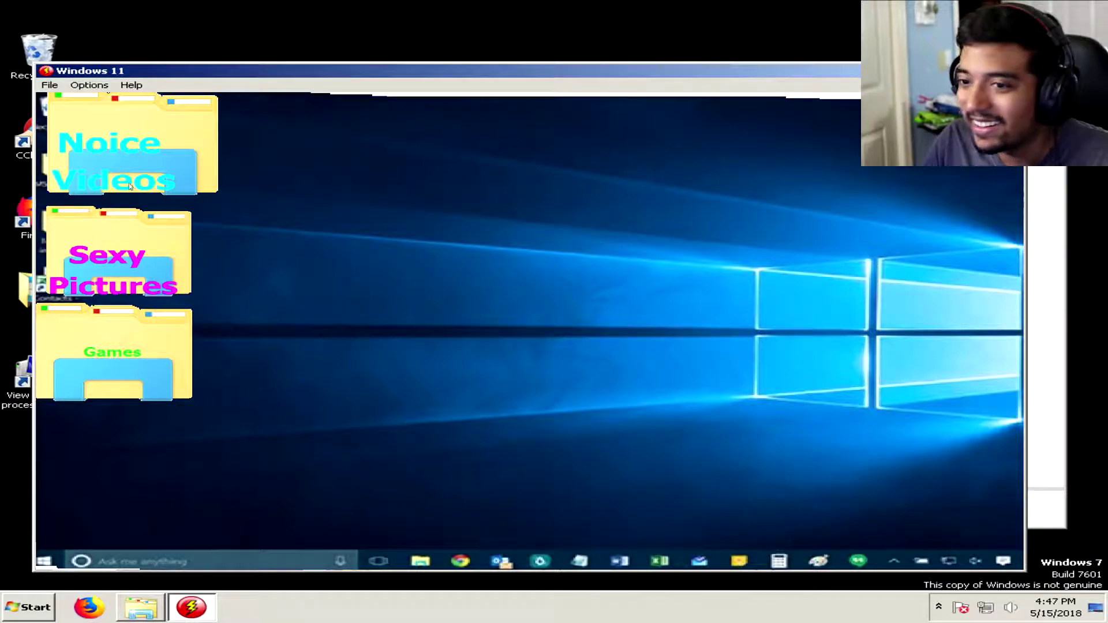
pyautogui.click(113, 269)
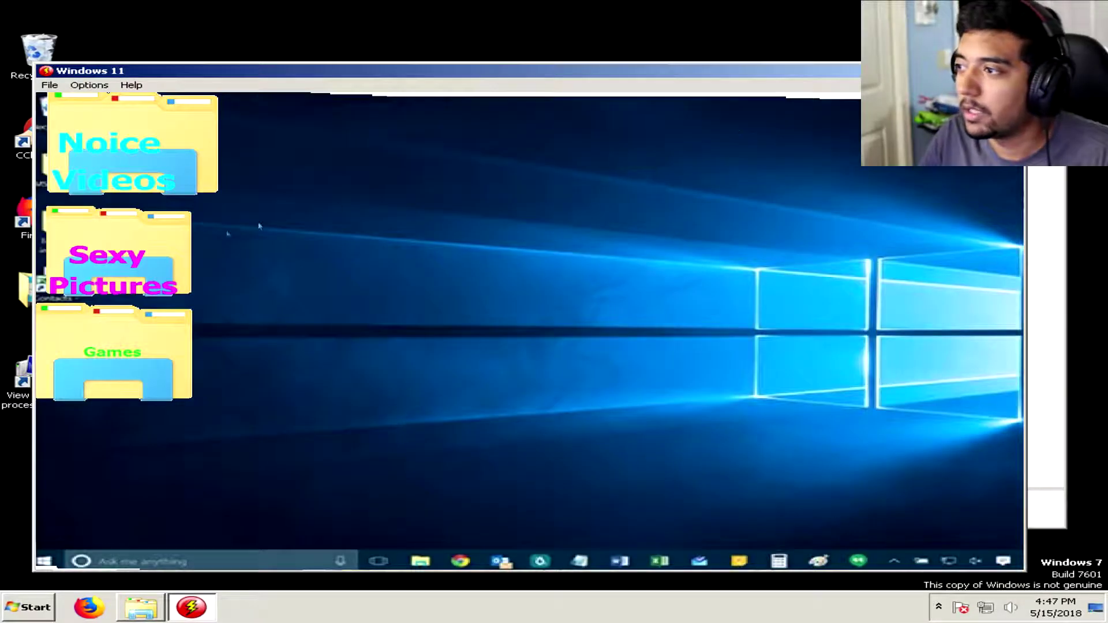
# Browse the Sexy Pictures images, then return with the red Back arrow.
pyautogui.click(164, 247)
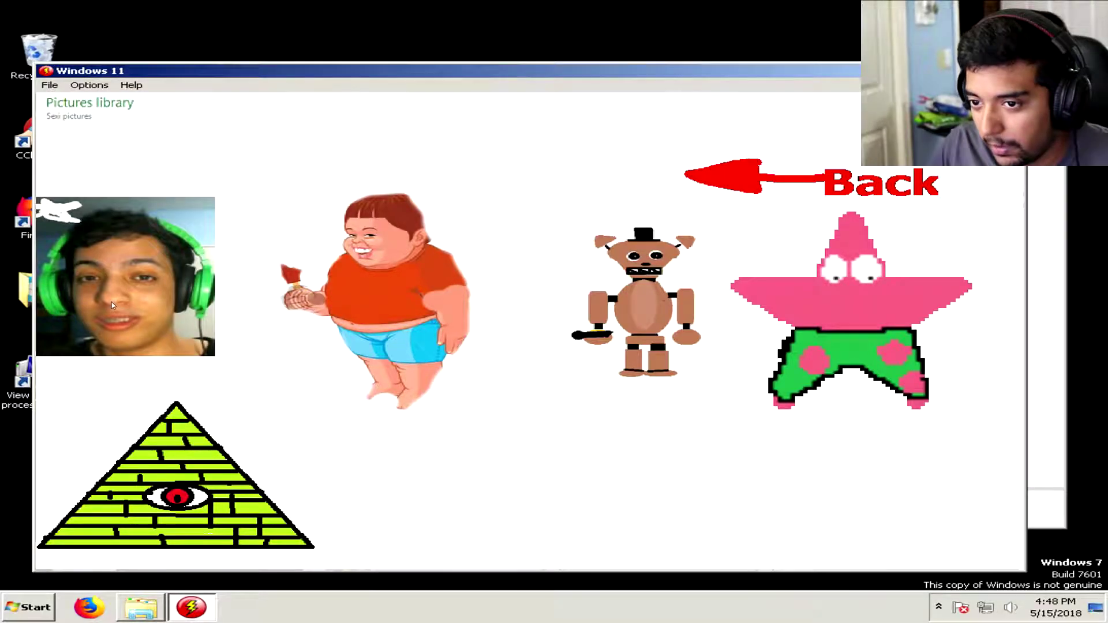
pyautogui.click(852, 187)
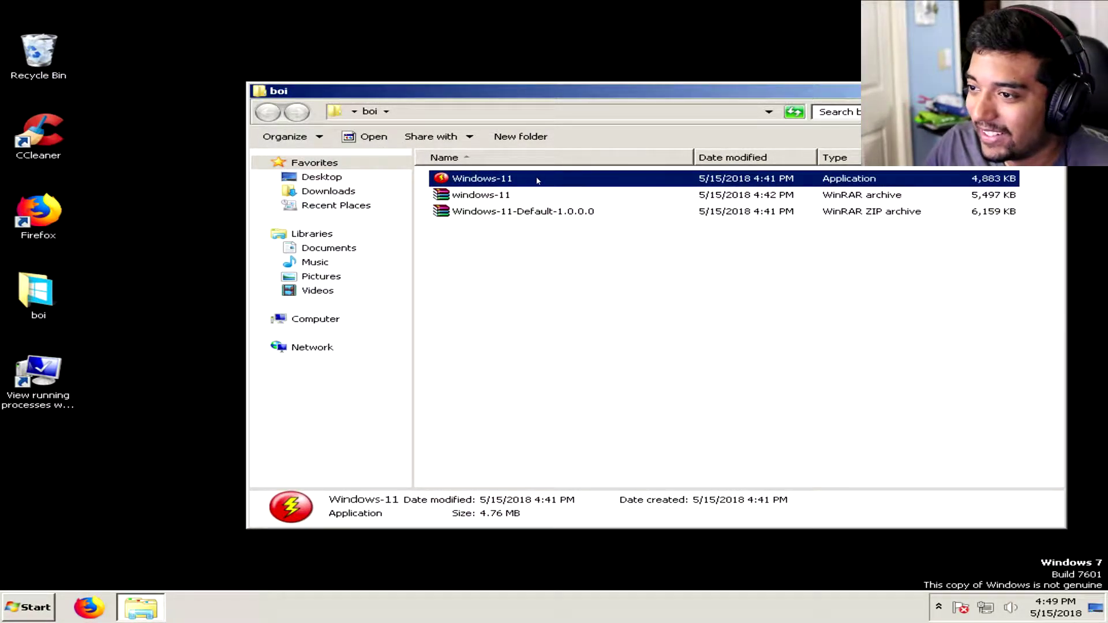
# Recycle Windows-11, then run windows11installer from the Windows 11 folder of windows-11.rar.
pyautogui.press('Delete')
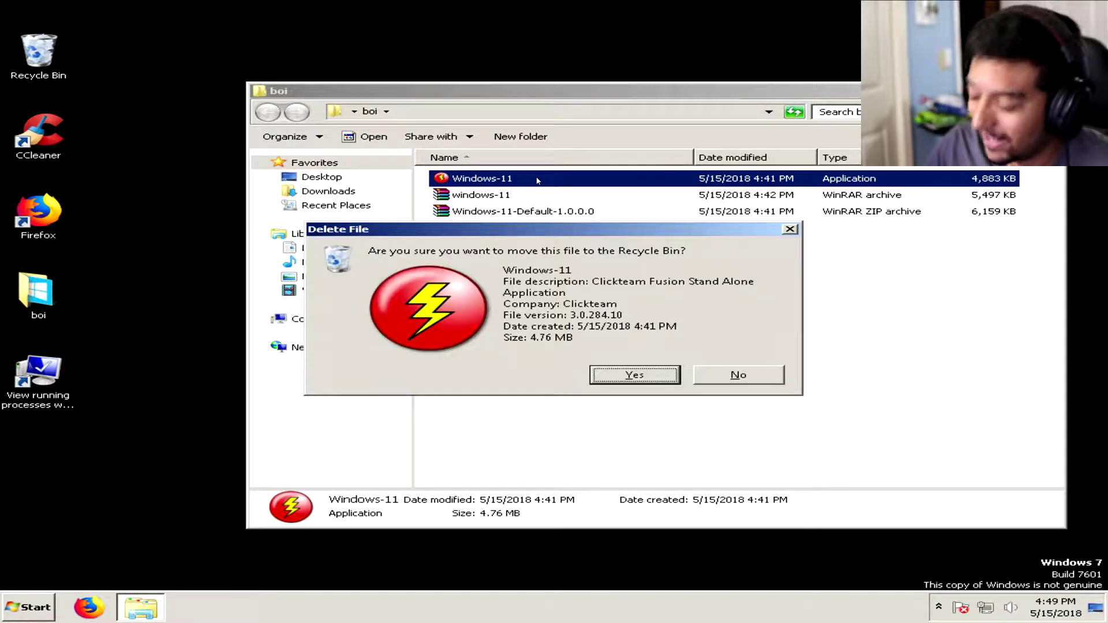
pyautogui.press('Return')
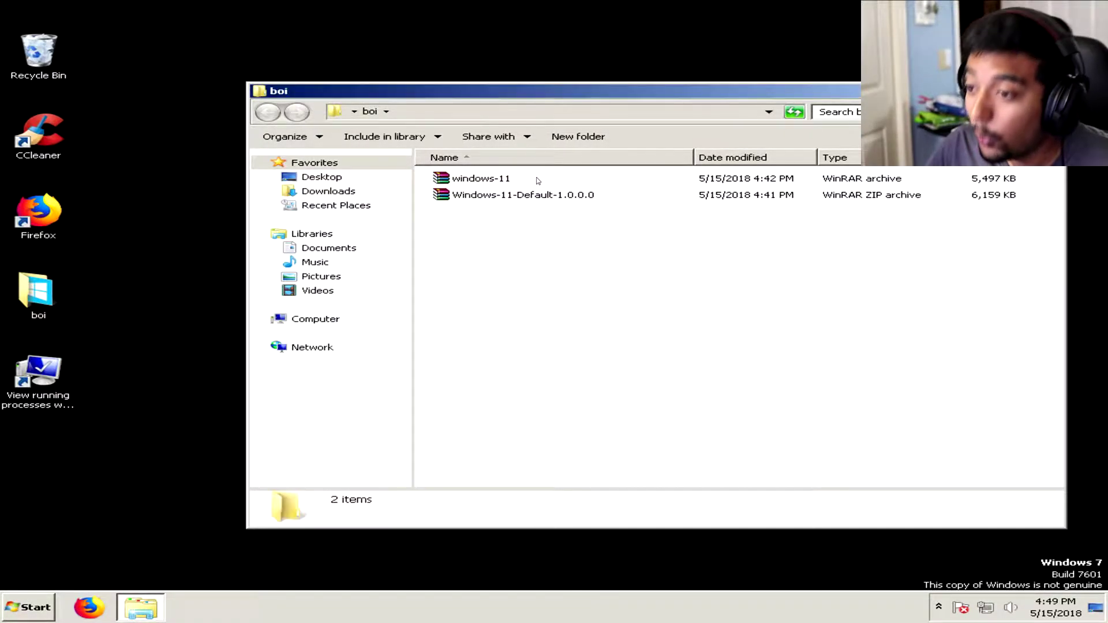
pyautogui.click(567, 241)
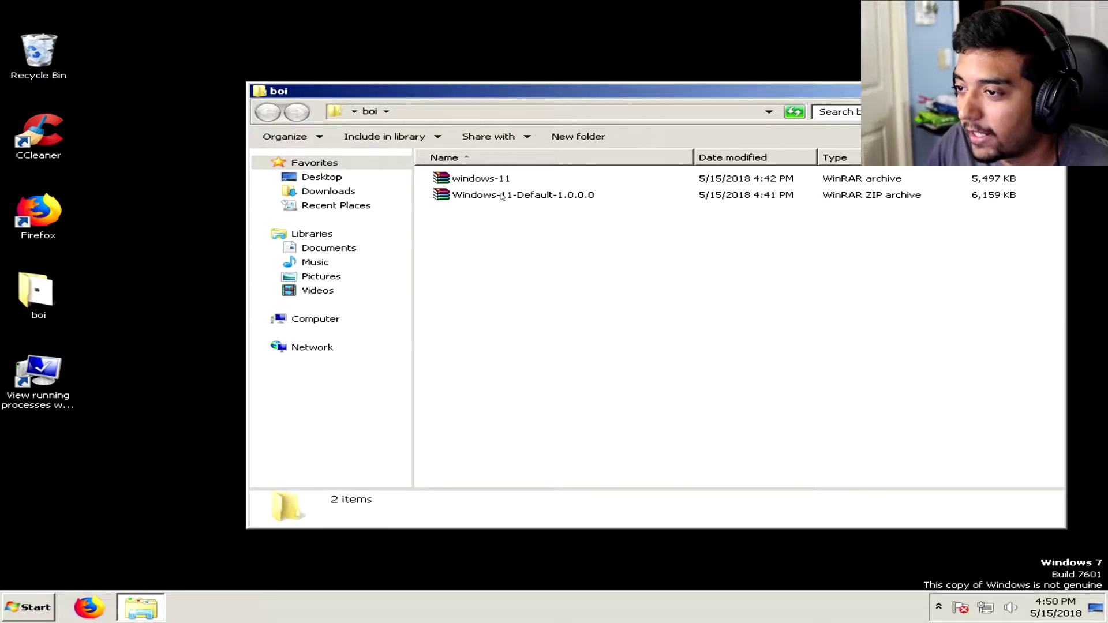
pyautogui.doubleClick(494, 179)
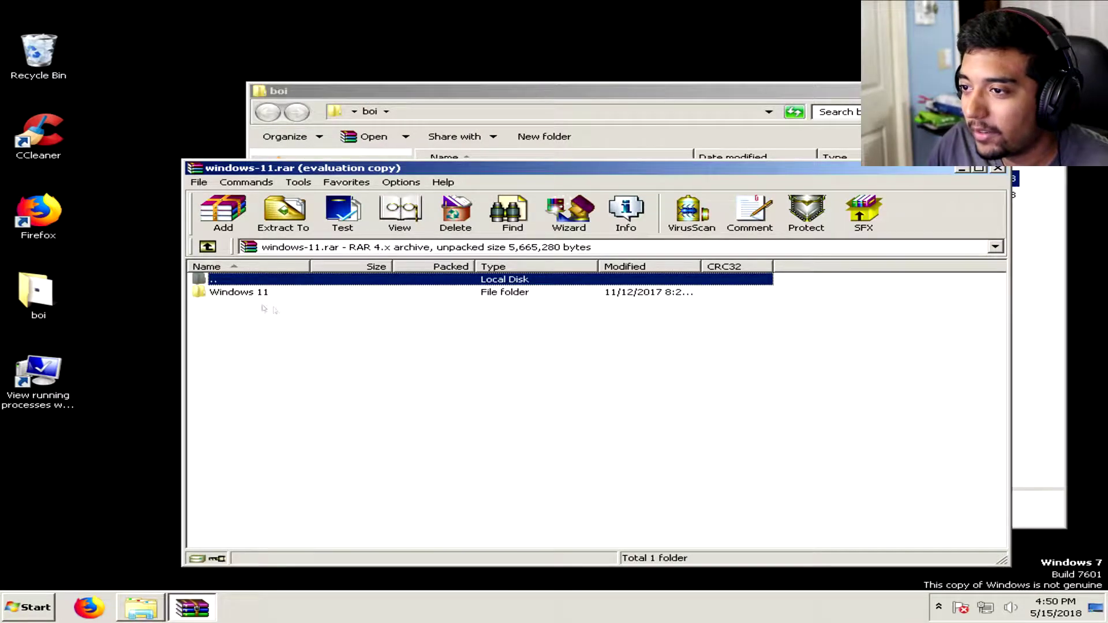
pyautogui.doubleClick(260, 291)
pyautogui.click(292, 292)
pyautogui.doubleClick(292, 292)
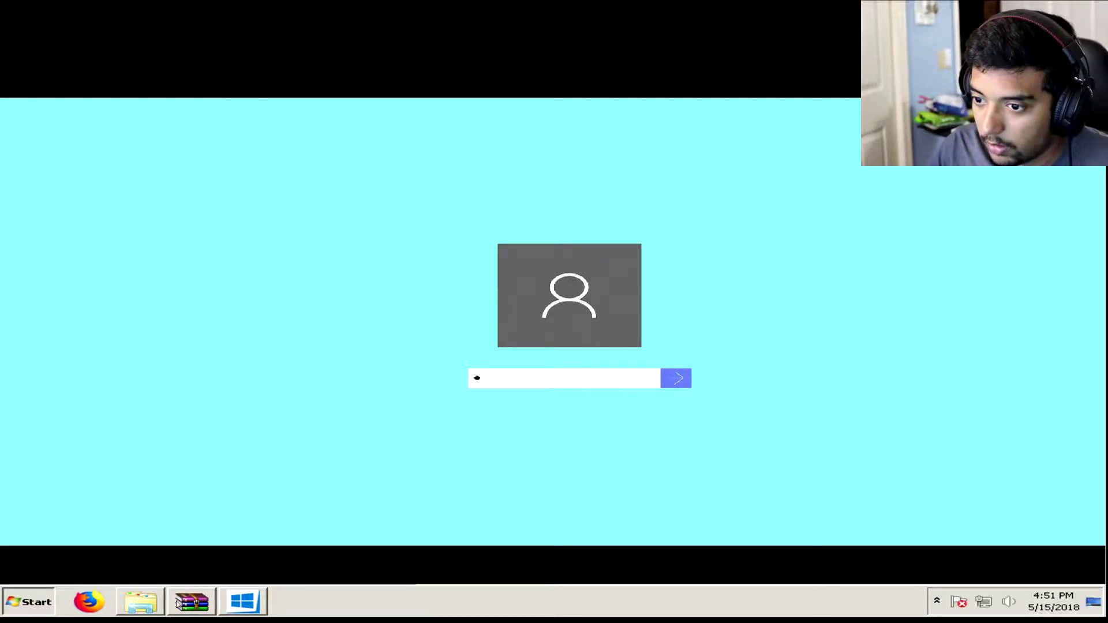
pyautogui.press('super')
pyautogui.press('super')
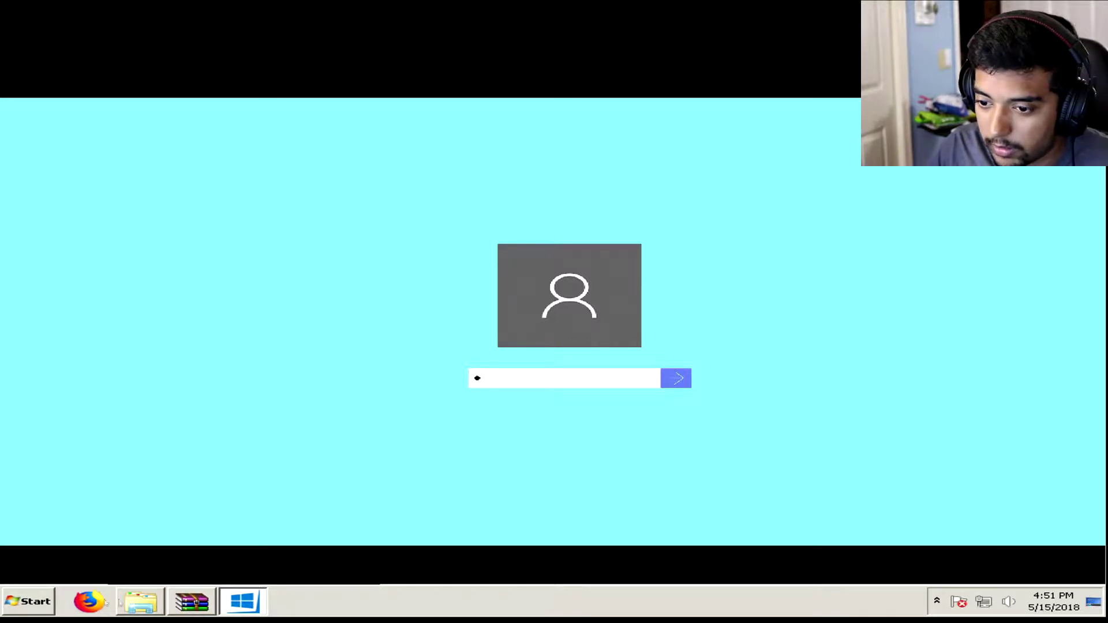
# Search the Start menu for 'task', accidentally launching System Maintenance.
pyautogui.press('super')
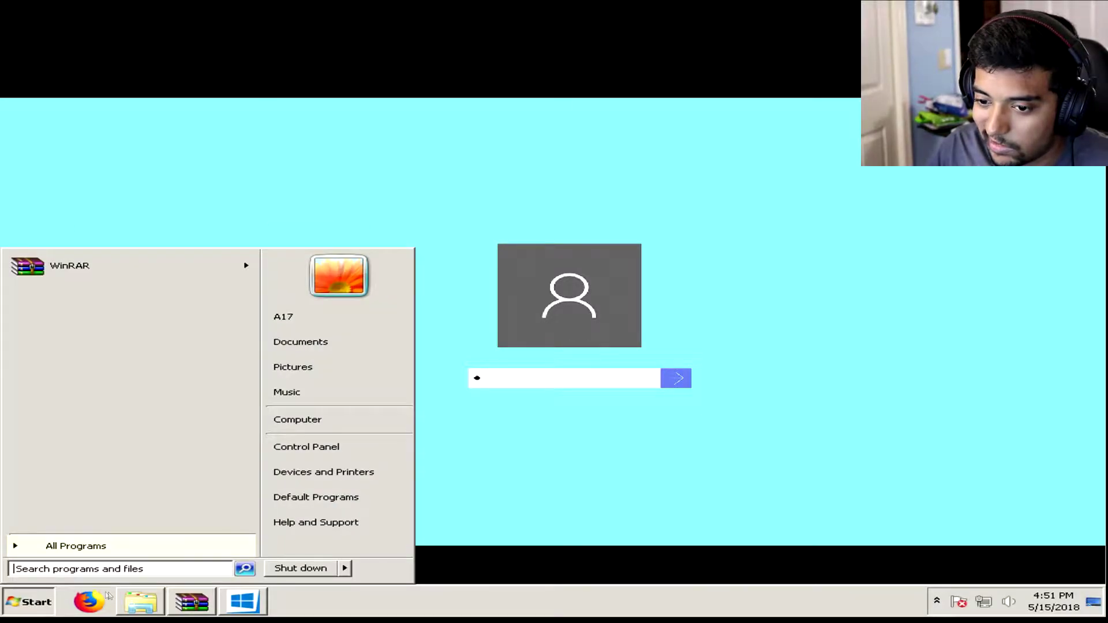
pyautogui.click(76, 546)
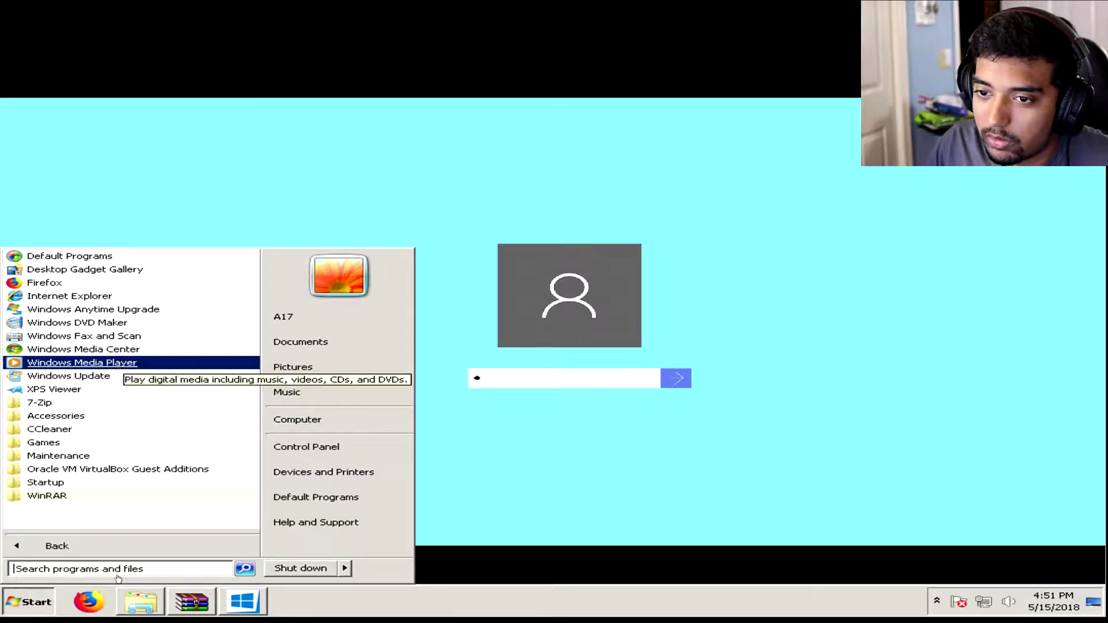
pyautogui.click(101, 568)
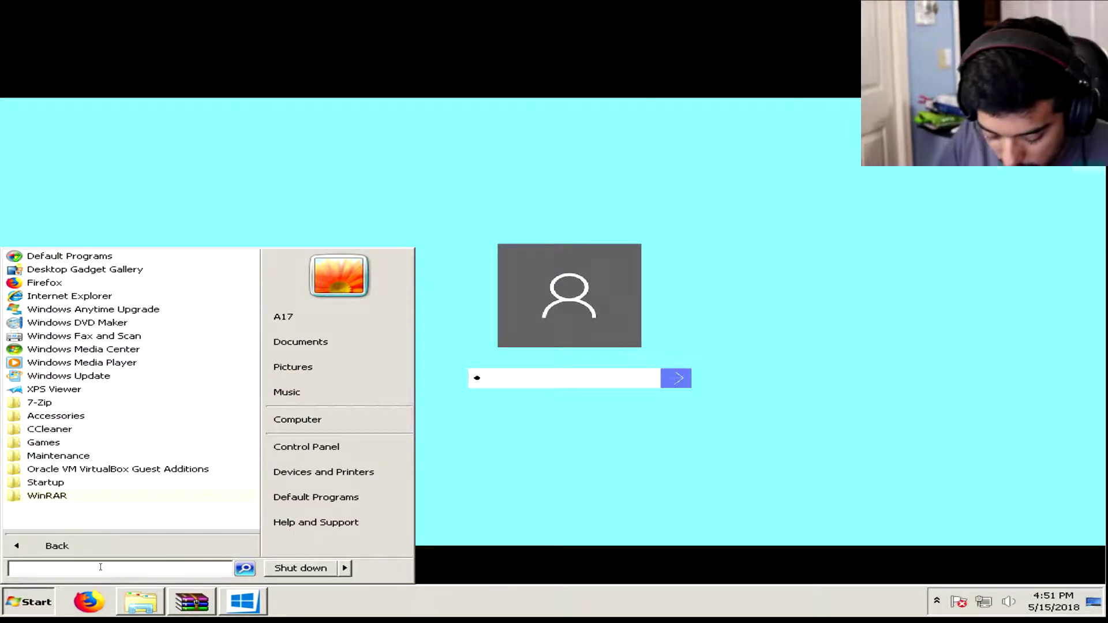
pyautogui.write('ta')
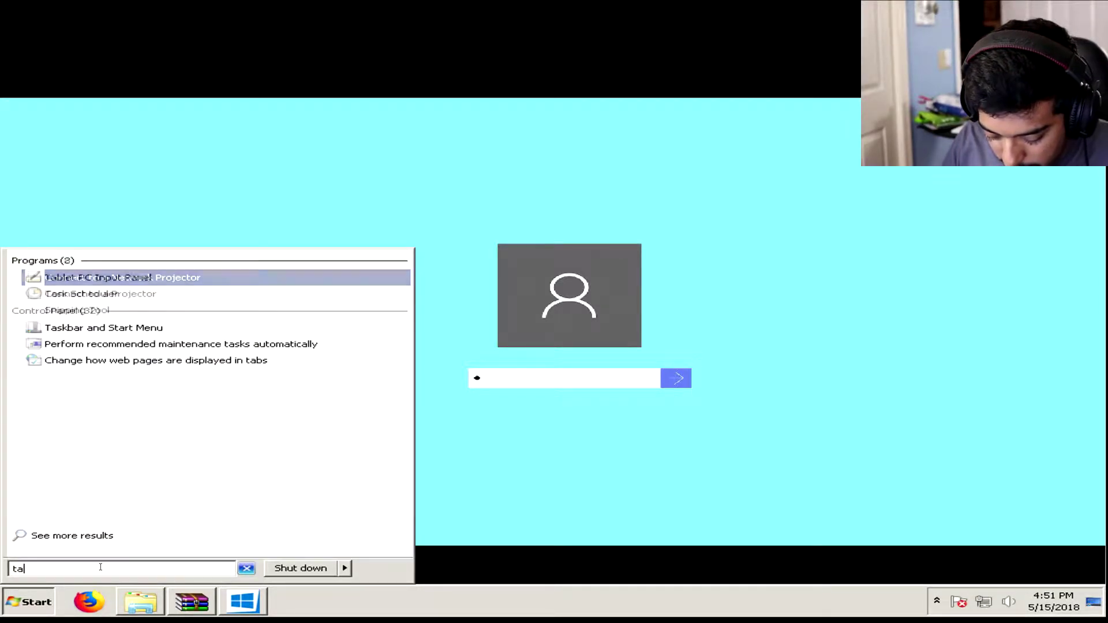
pyautogui.write('sk')
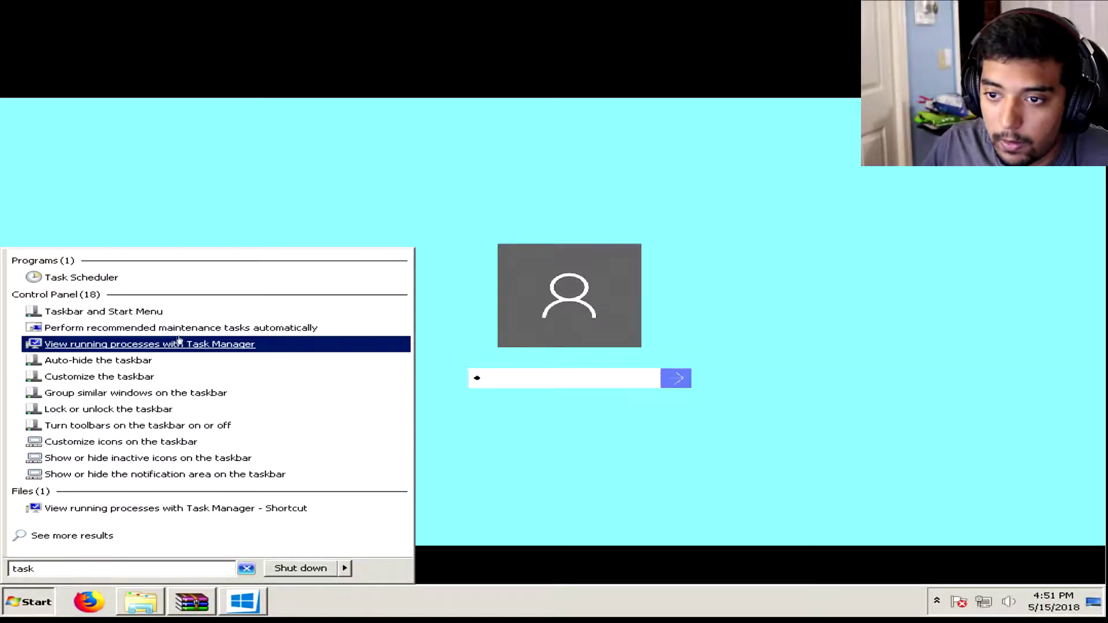
pyautogui.click(180, 328)
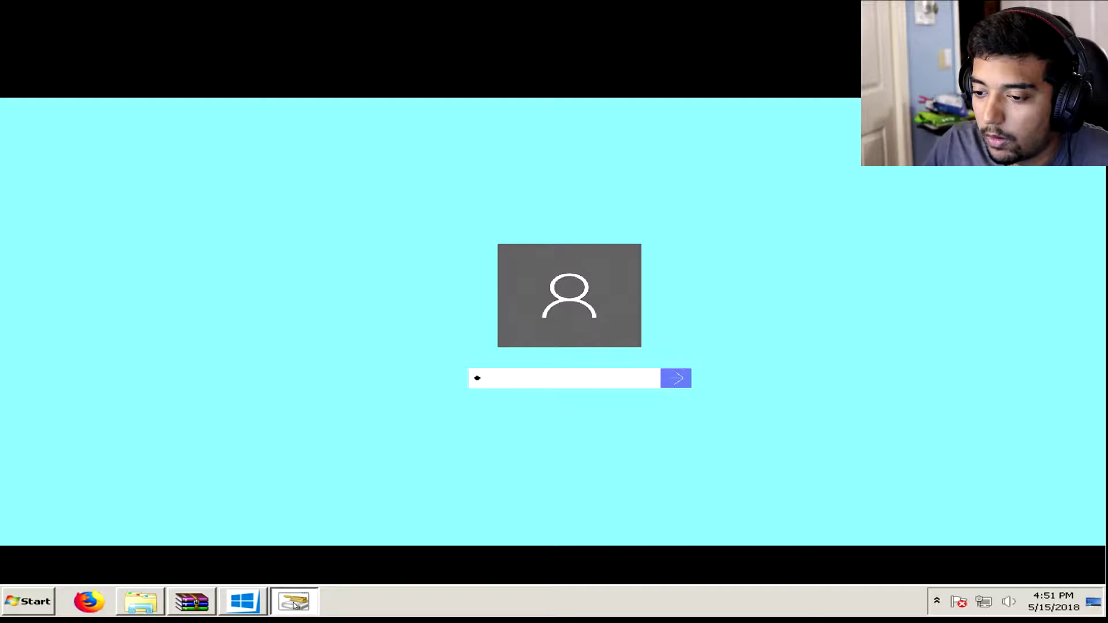
# End the fake installer's 0101… task in Task Manager and cancel System Maintenance.
pyautogui.click(35, 600)
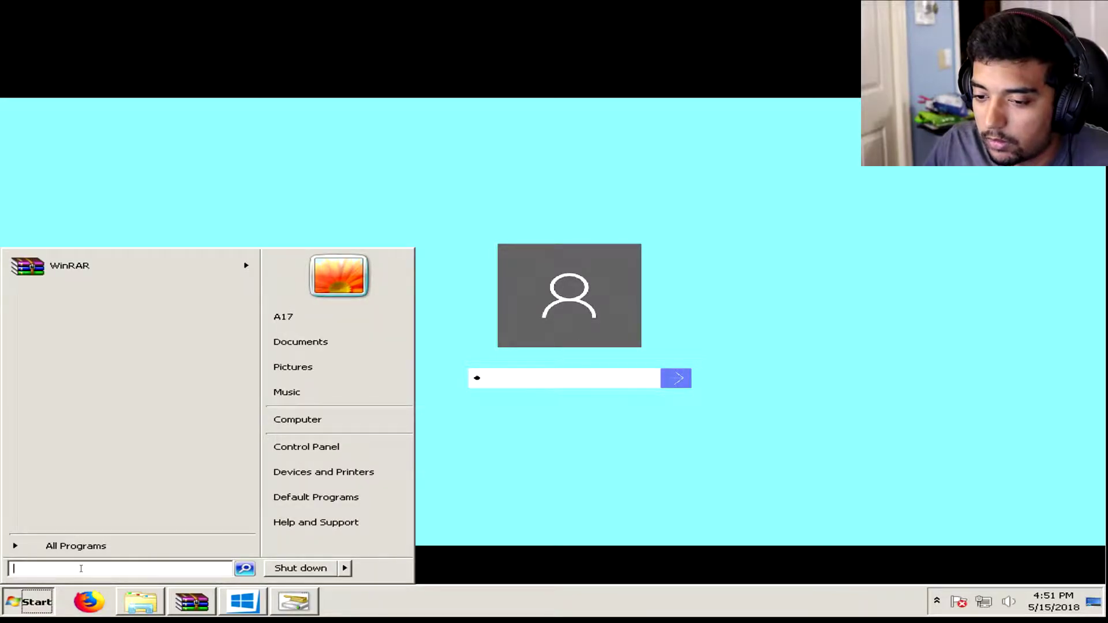
pyautogui.write('task')
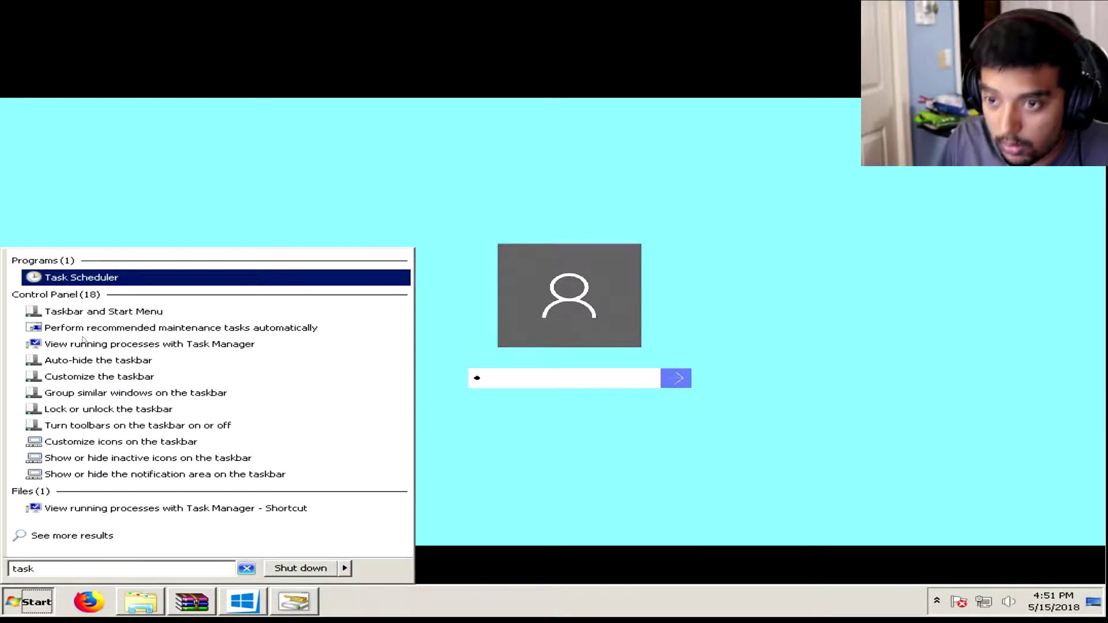
pyautogui.click(130, 344)
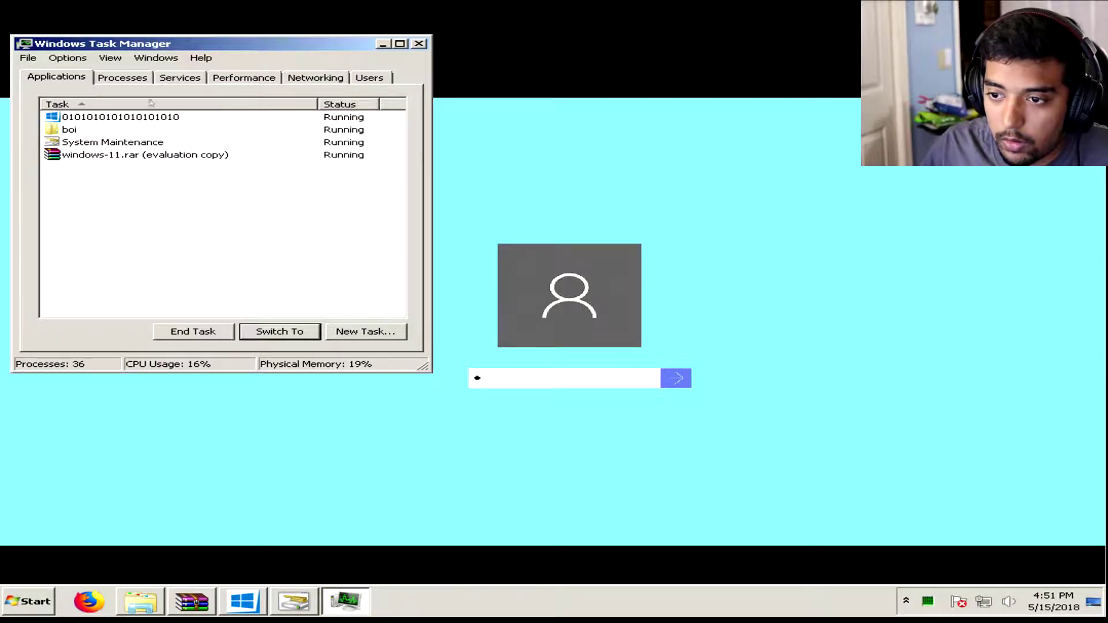
pyautogui.click(112, 117)
pyautogui.rightClick(101, 119)
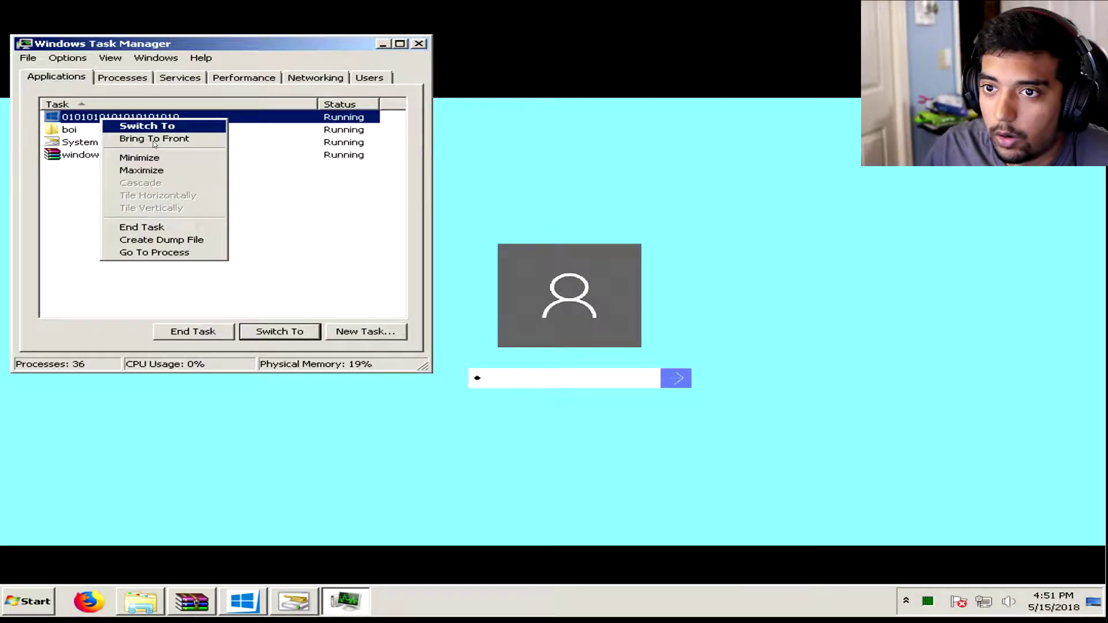
pyautogui.click(141, 227)
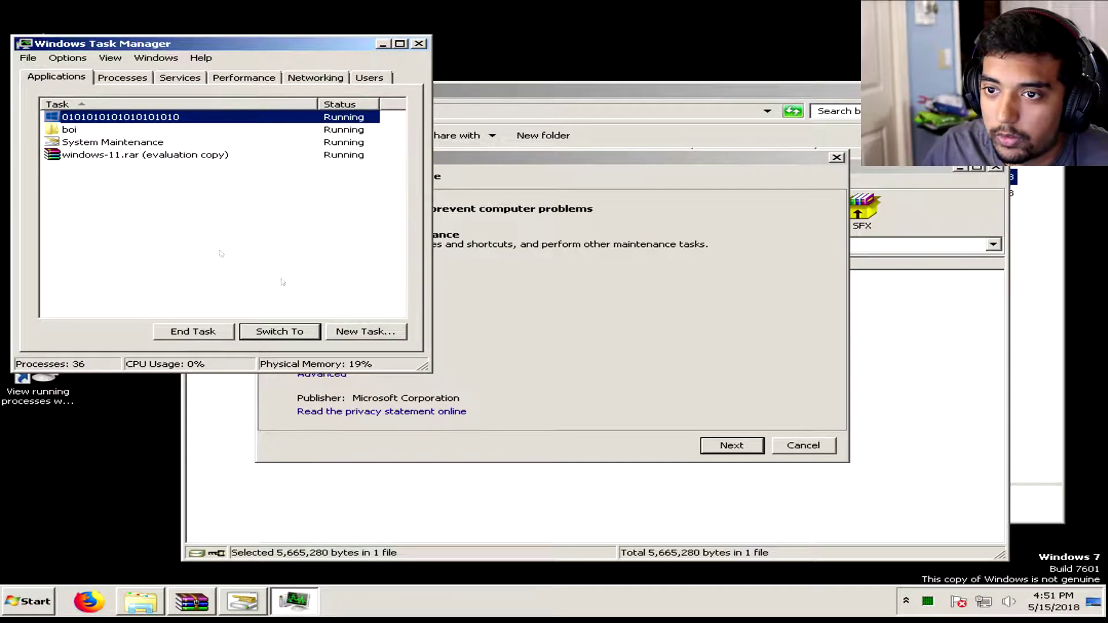
pyautogui.click(804, 445)
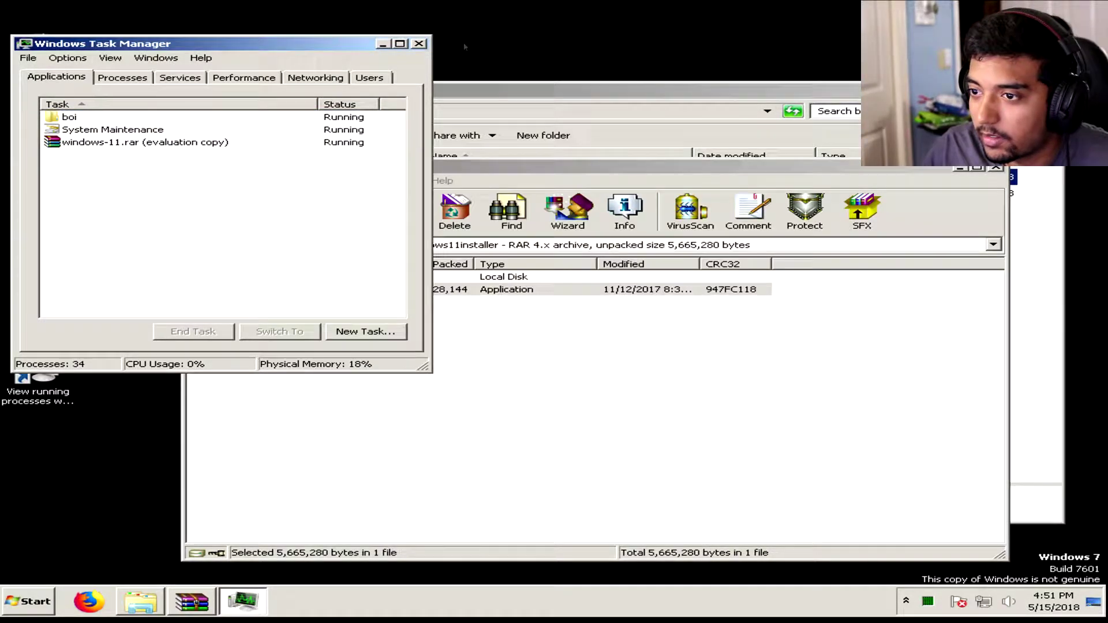
# End the relaunched installer task in Task Manager, then close and reopen the windows-11 archive.
pyautogui.click(418, 45)
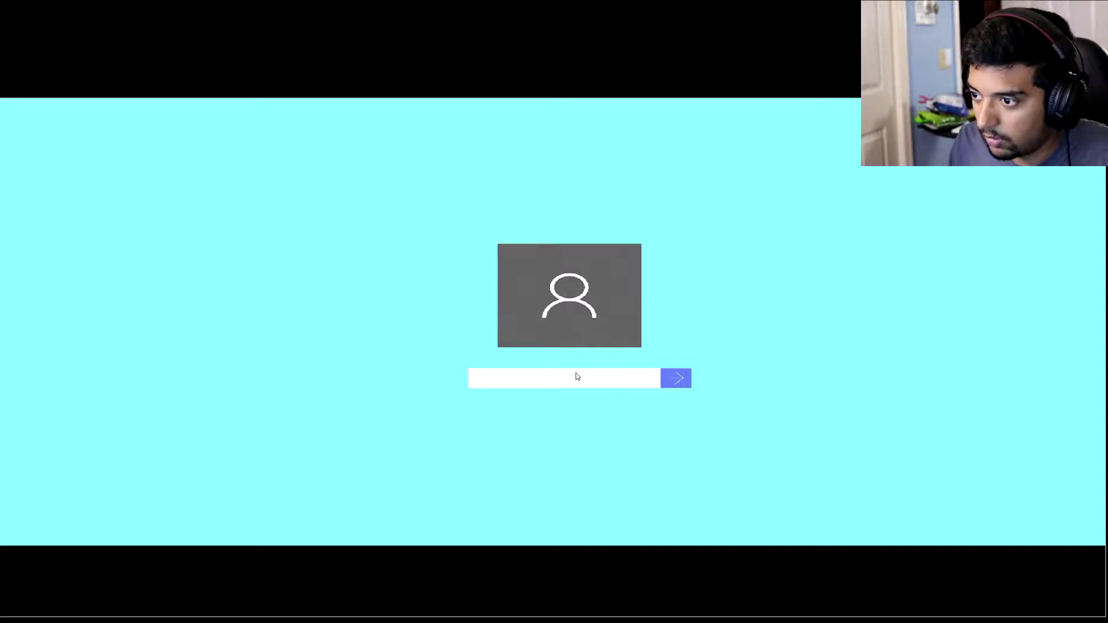
pyautogui.press('super')
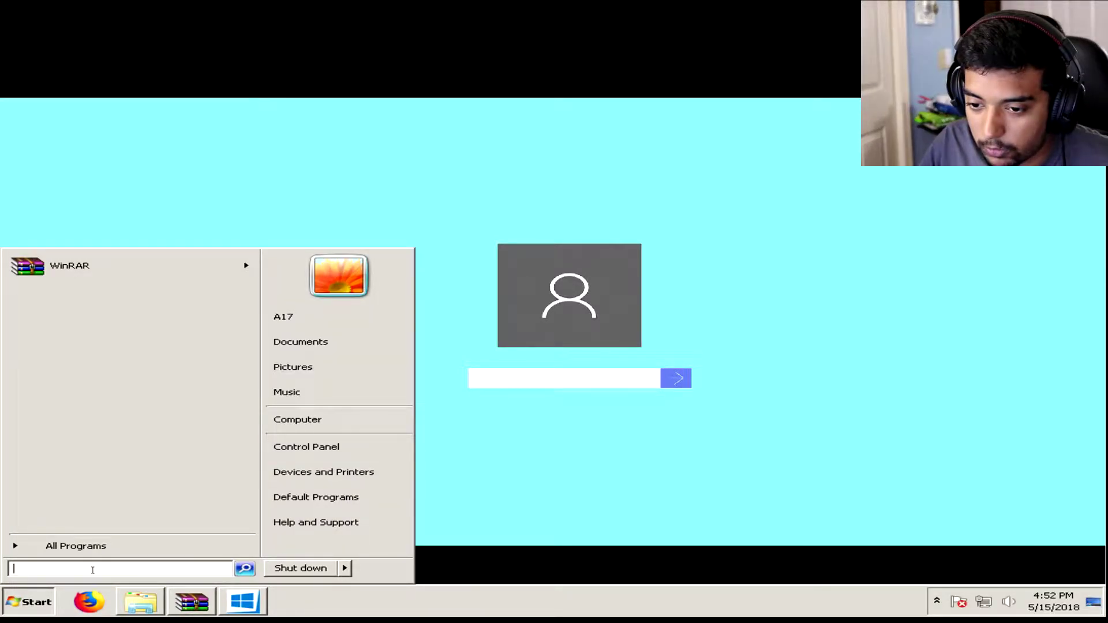
pyautogui.write('task')
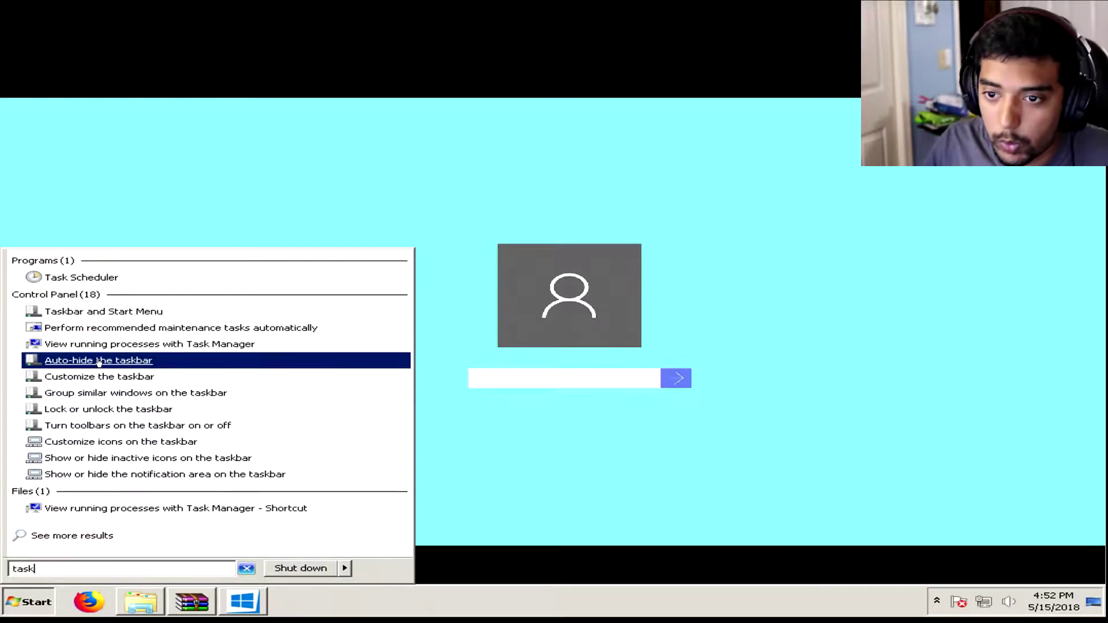
pyautogui.click(112, 346)
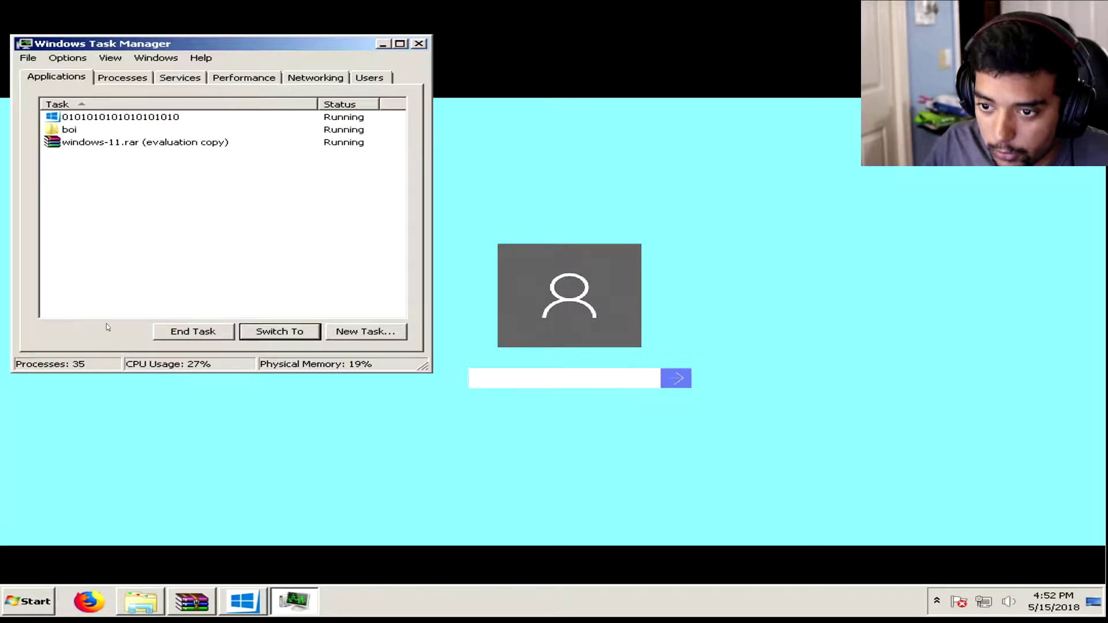
pyautogui.click(192, 330)
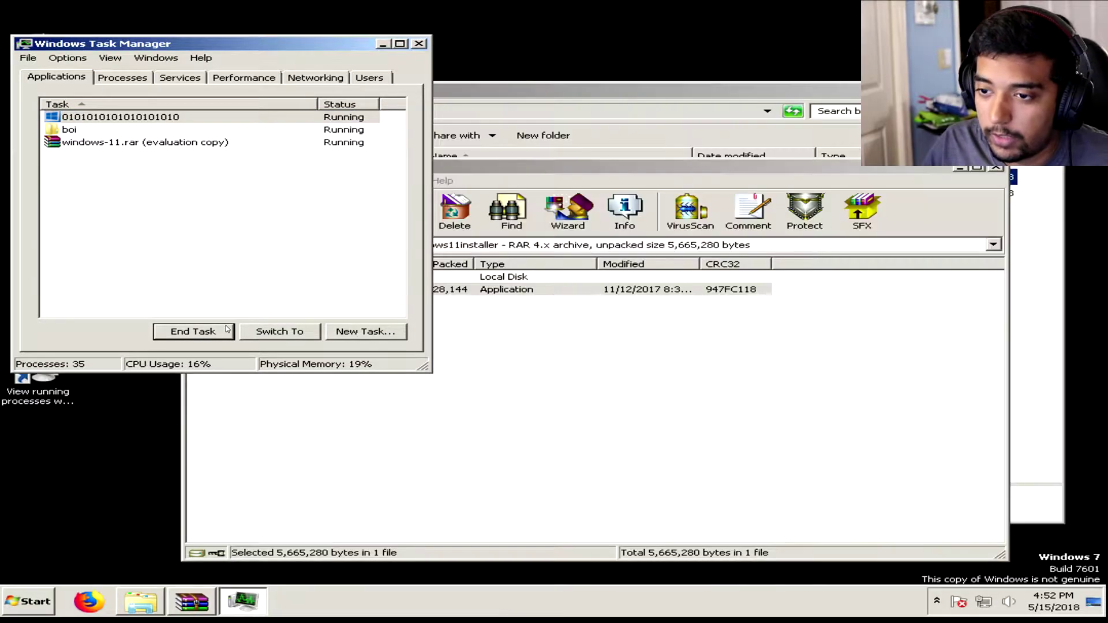
pyautogui.click(998, 169)
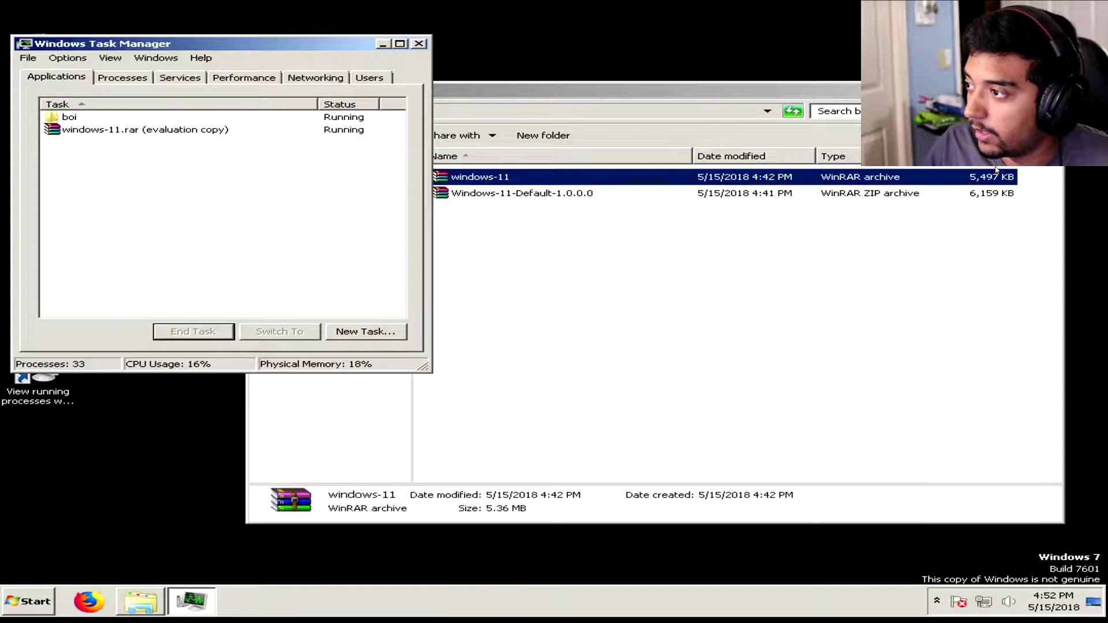
pyautogui.click(535, 179)
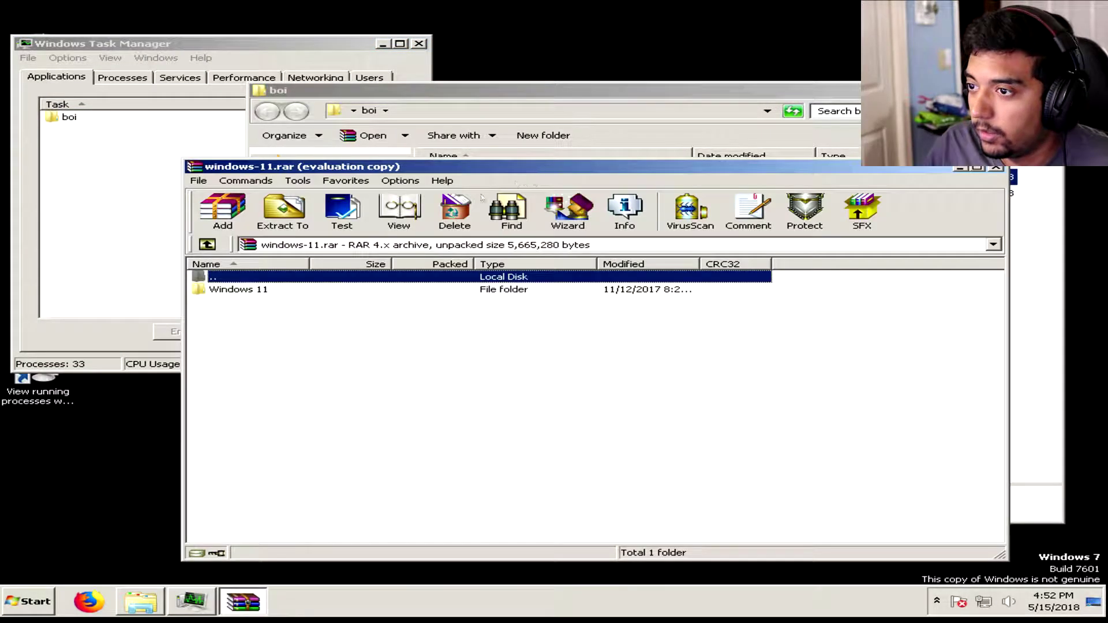
# Browse into the archive's Windows 11 folder and back, close WinRAR, and delete windows-11.
pyautogui.doubleClick(238, 289)
pyautogui.doubleClick(262, 293)
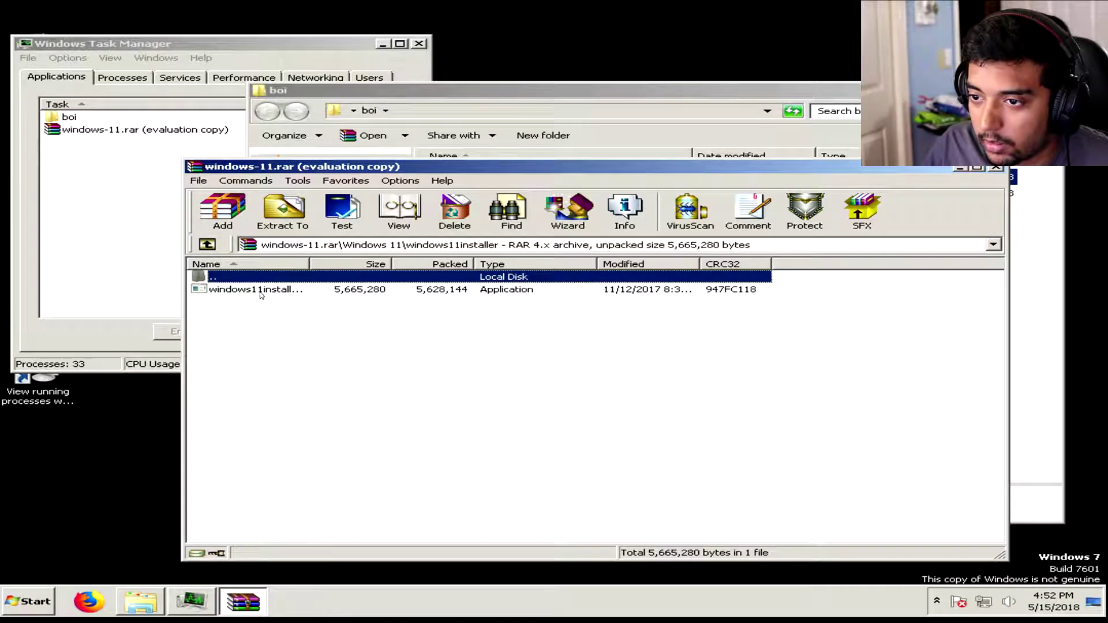
pyautogui.press('BackSpace')
pyautogui.press('BackSpace')
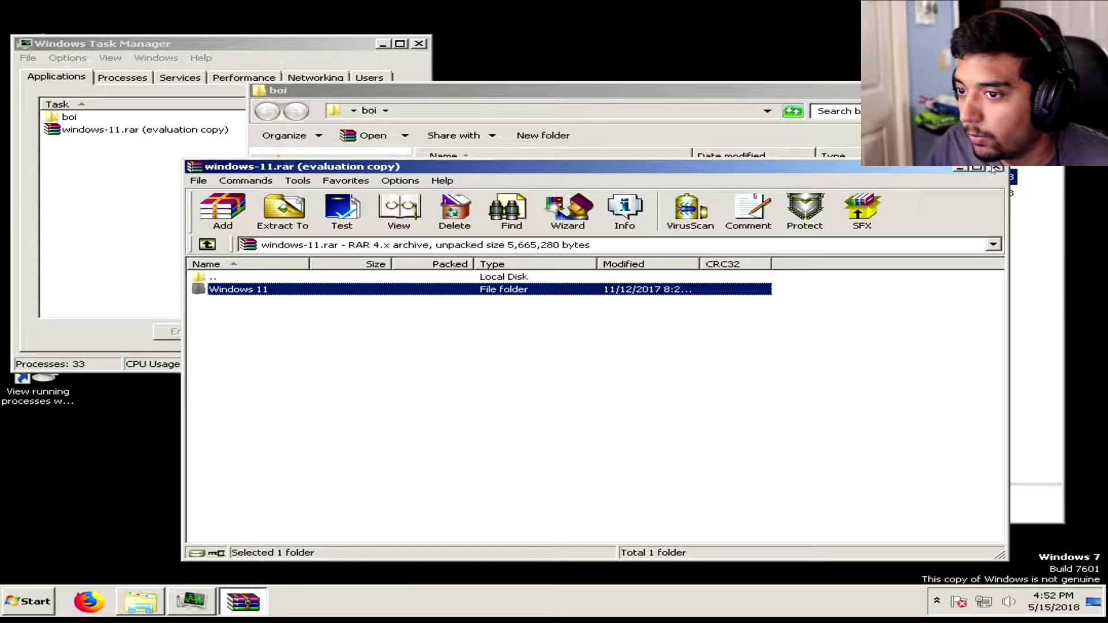
pyautogui.click(996, 170)
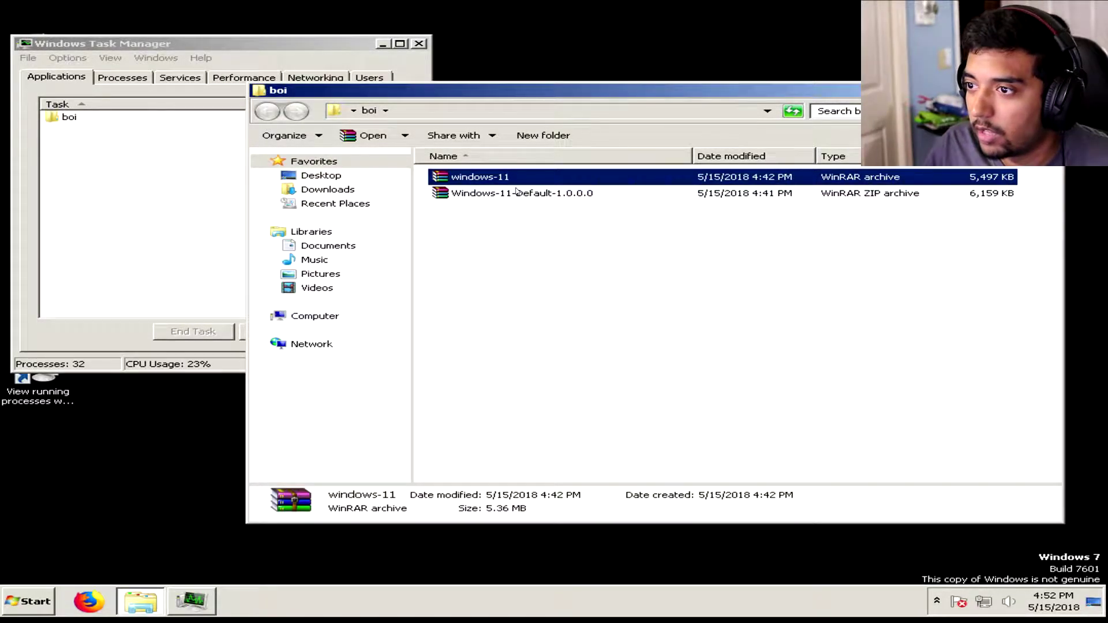
pyautogui.press('Delete')
# Confirm deleting windows-11 and open the Windows-11-Default-1.0.0.0 zip in WinRAR.
pyautogui.press('Return')
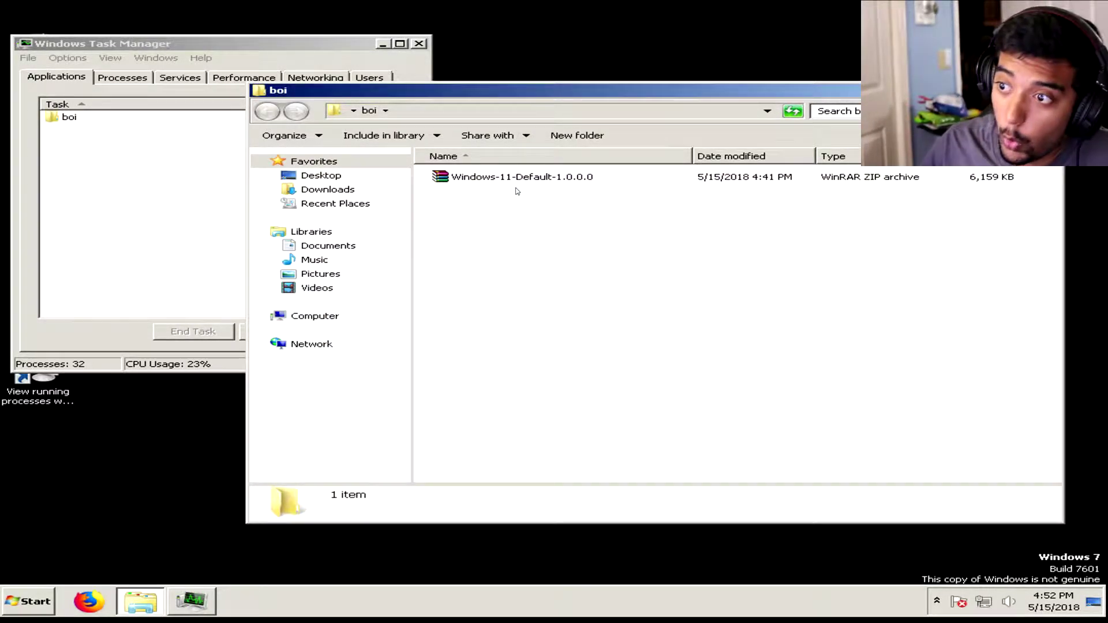
pyautogui.doubleClick(520, 177)
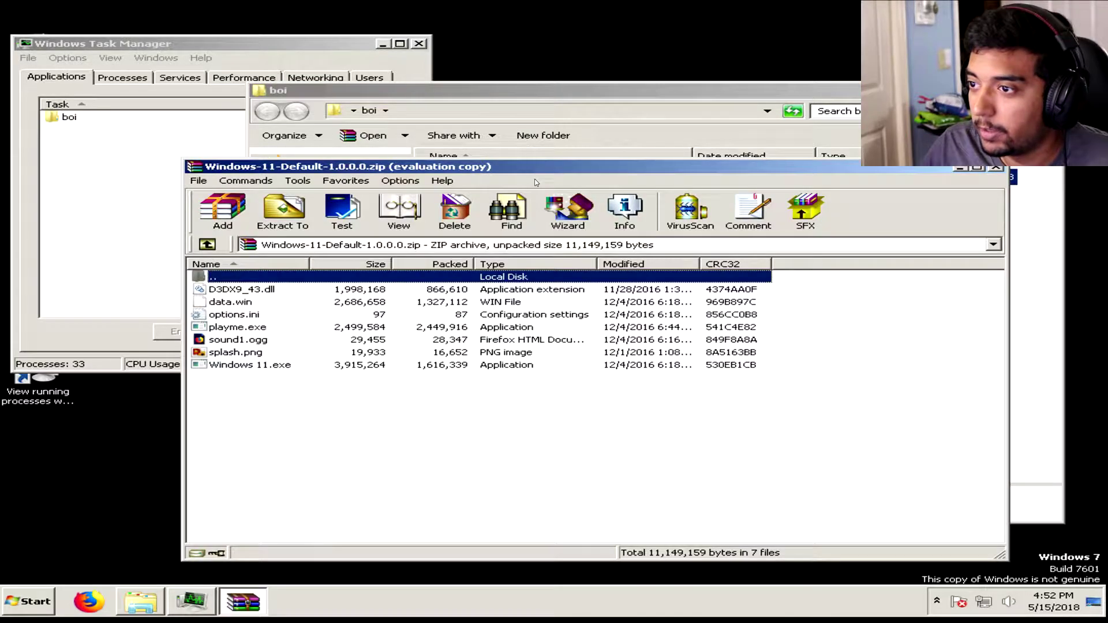
pyautogui.click(367, 418)
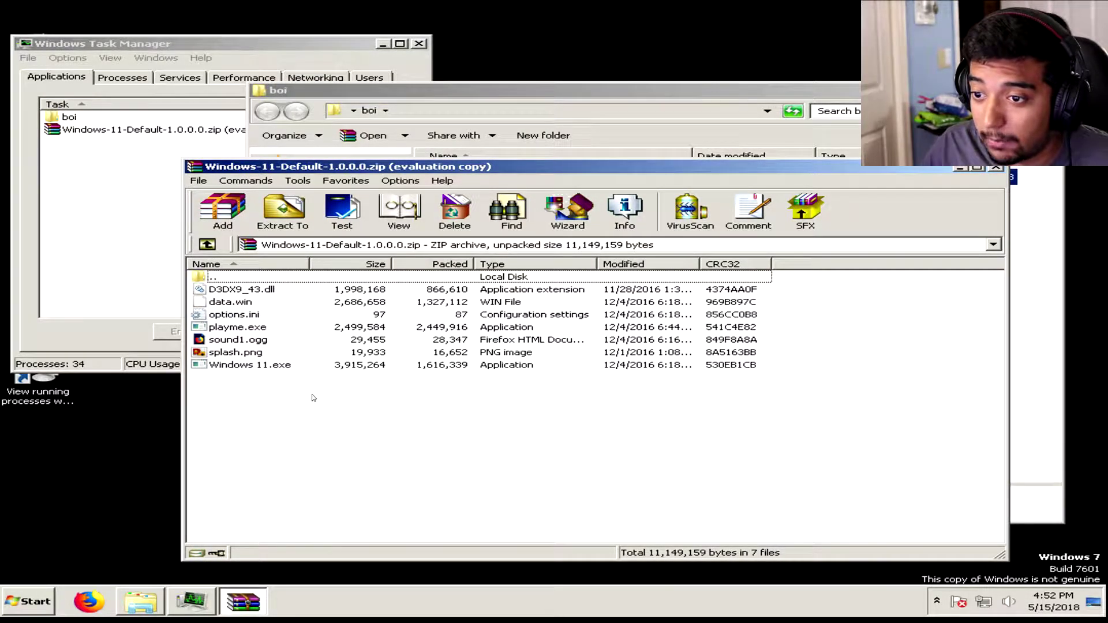
# View splash.png in Photo Viewer, close it, then select playme.exe.
pyautogui.click(233, 352)
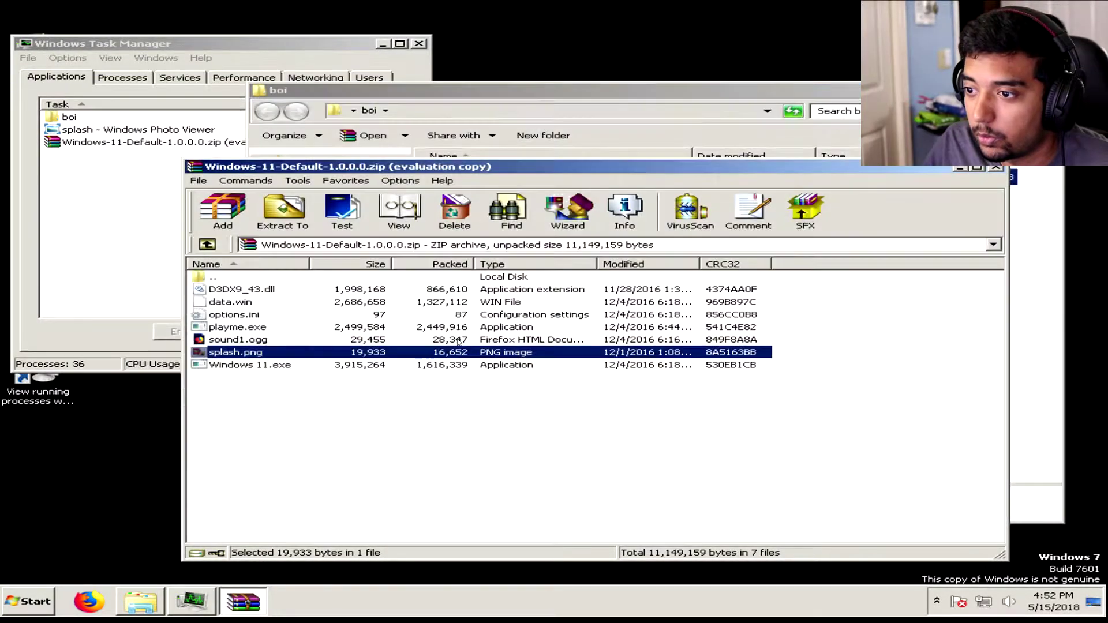
pyautogui.doubleClick(247, 351)
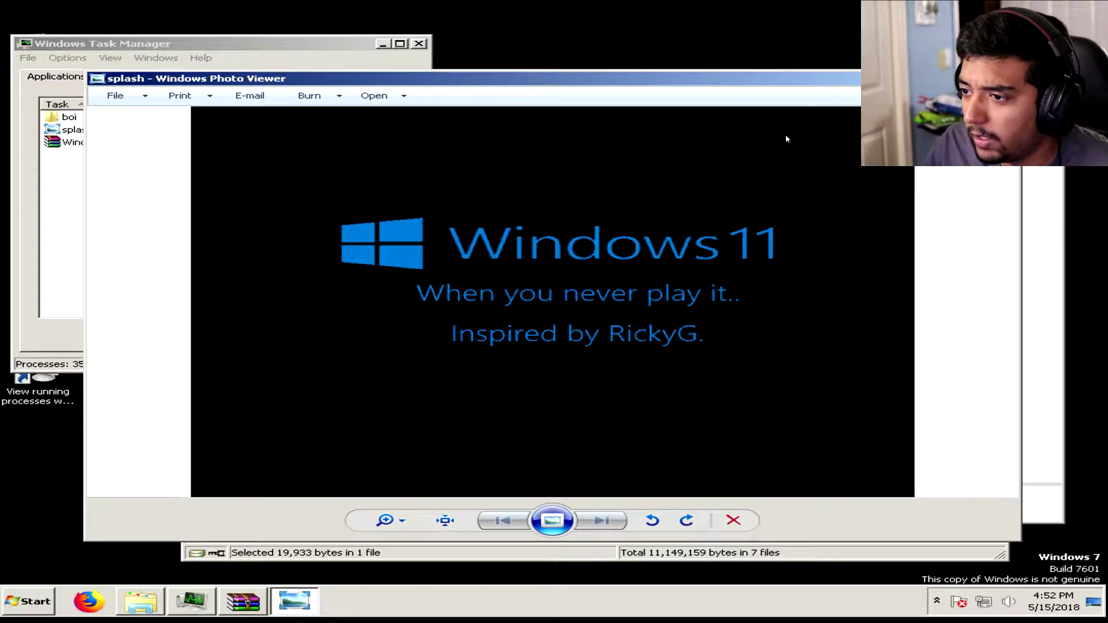
pyautogui.hotkey('alt', 'F4')
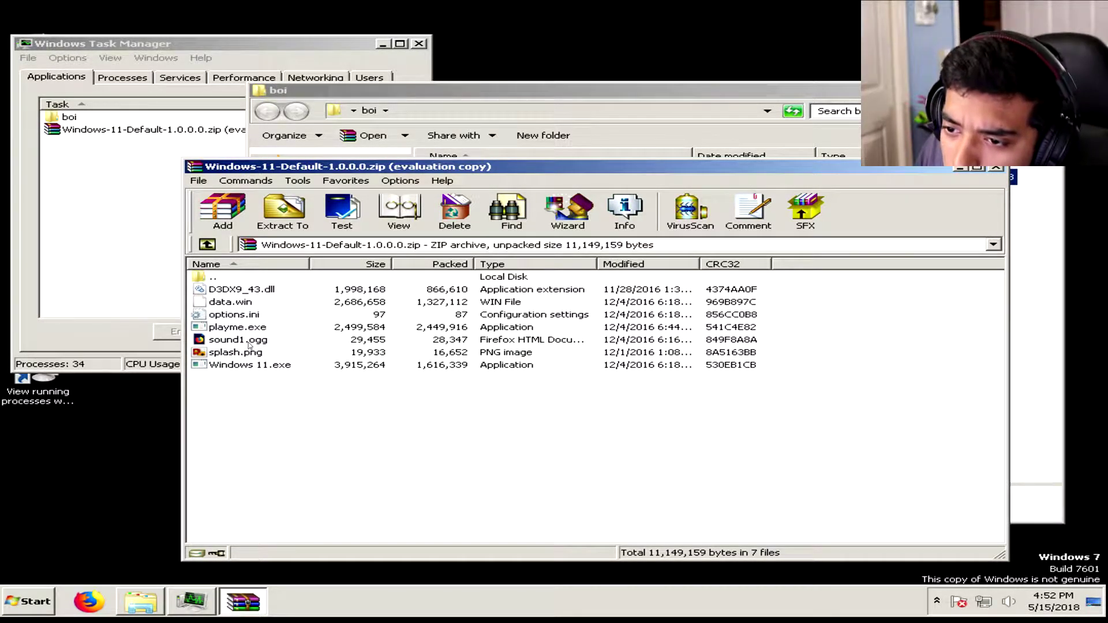
pyautogui.click(266, 365)
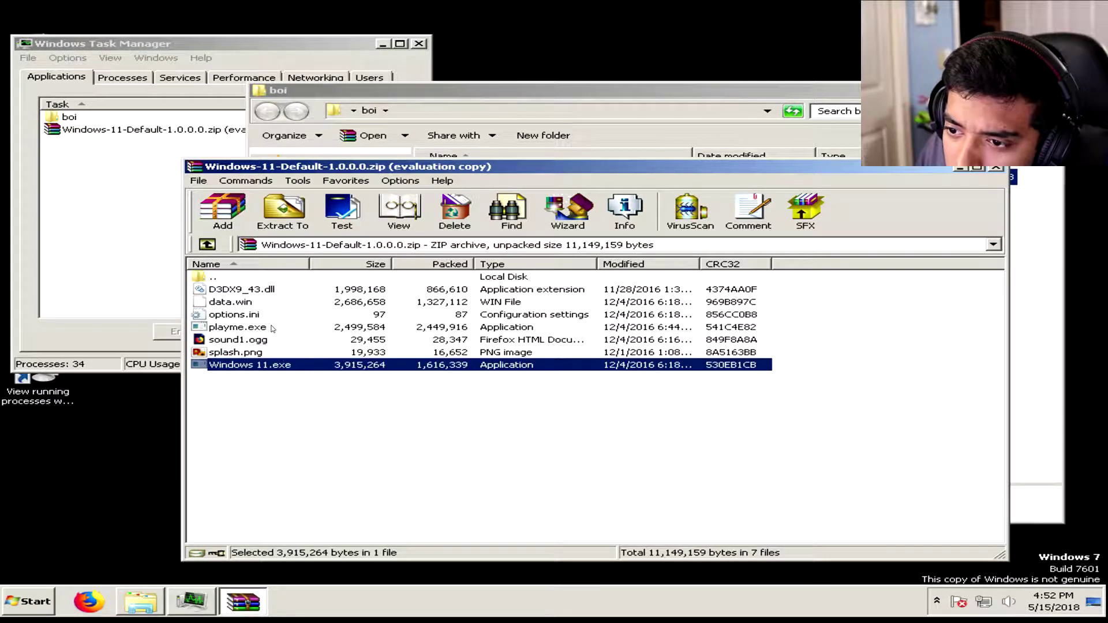
pyautogui.click(271, 328)
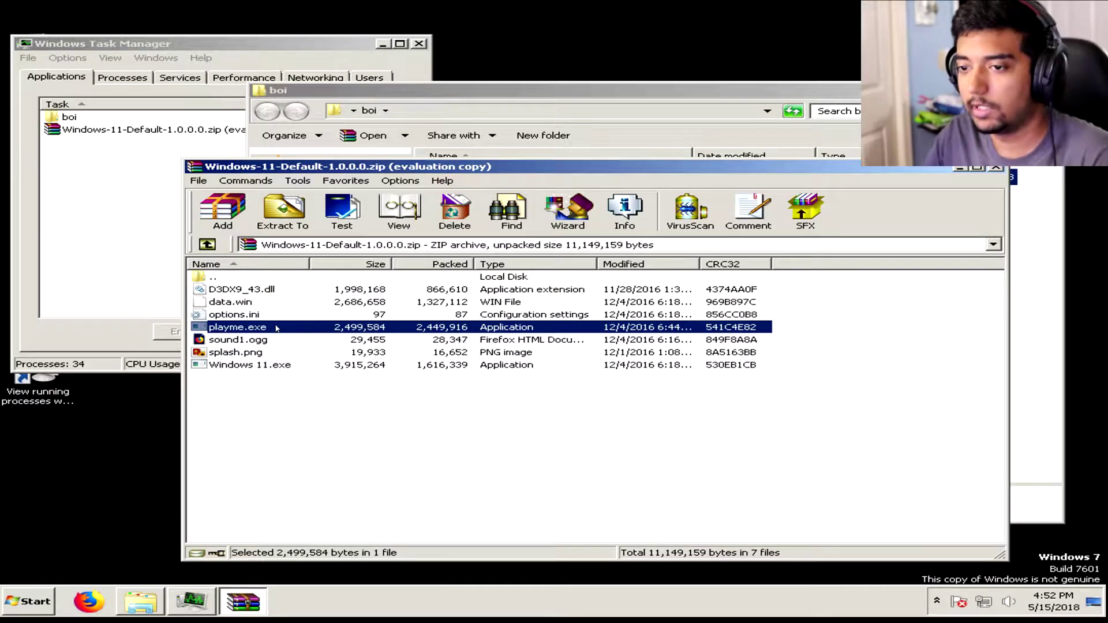
# Read the options.ini settings in Notepad, then close Notepad.
pyautogui.doubleClick(233, 314)
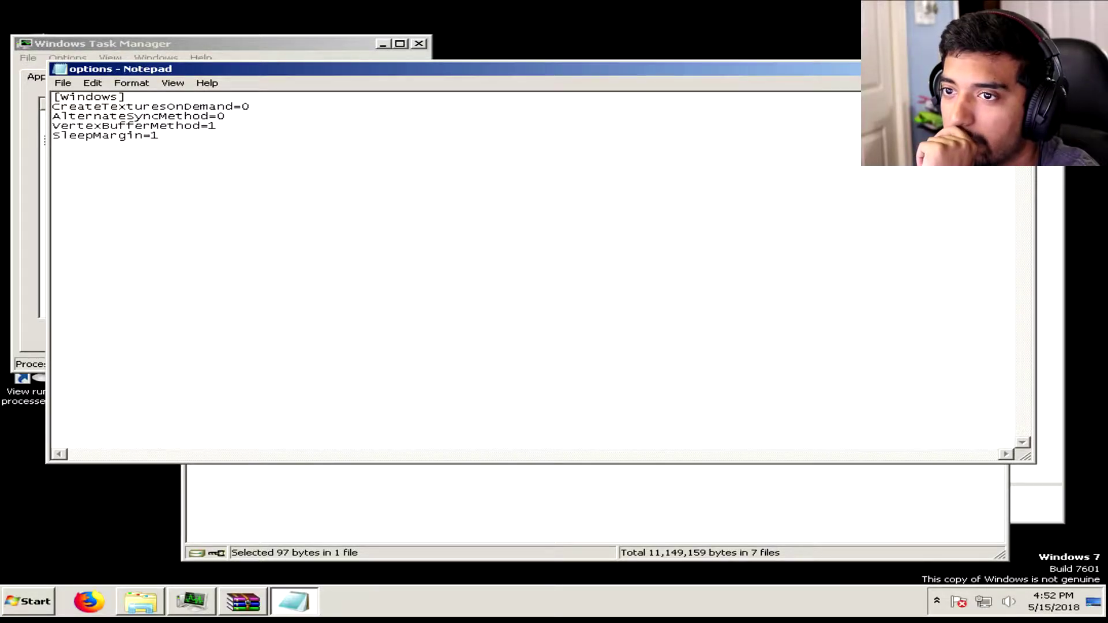
pyautogui.hotkey('alt', 'F4')
pyautogui.click(304, 390)
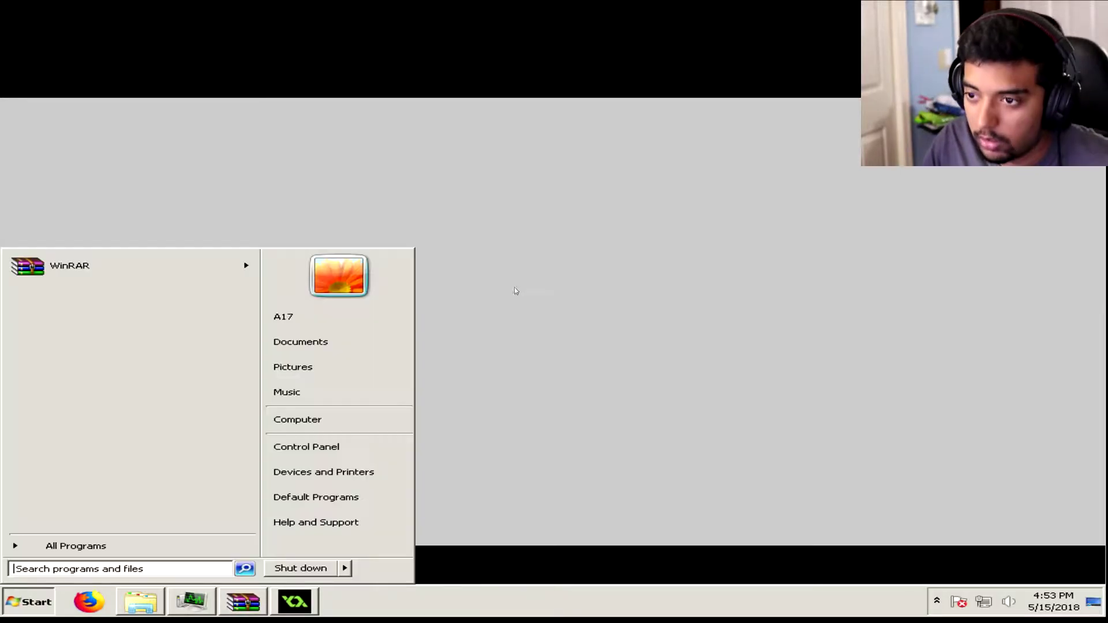
# End the Windows-11-Default zip task in Task Manager and bring Task Manager forward.
pyautogui.hotkey('ctrl', 'shift', 'Escape')
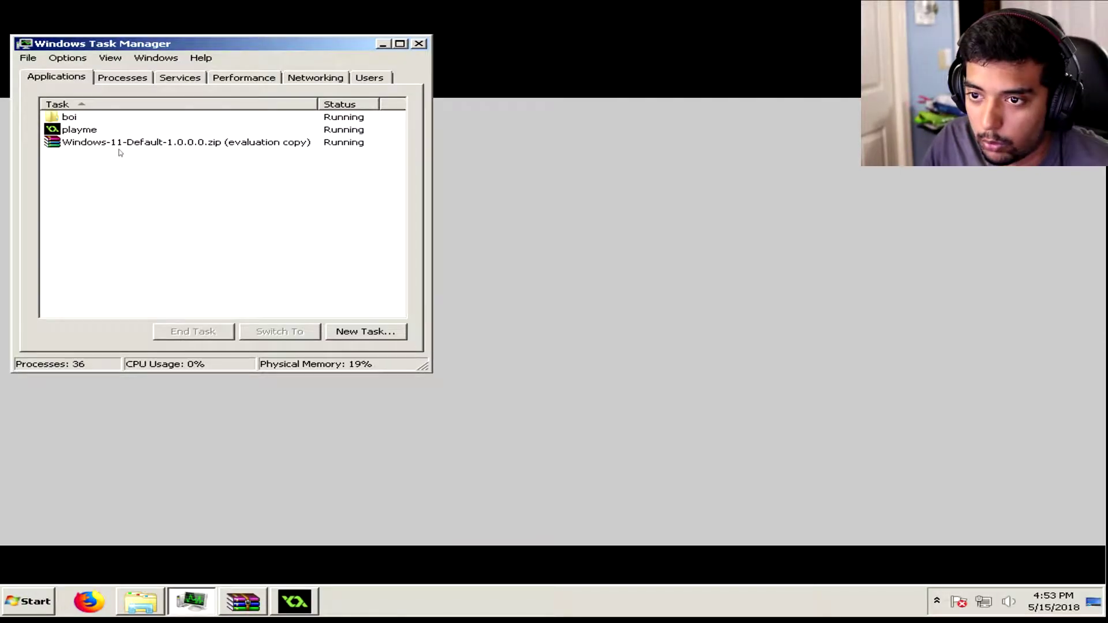
pyautogui.click(122, 142)
pyautogui.click(193, 332)
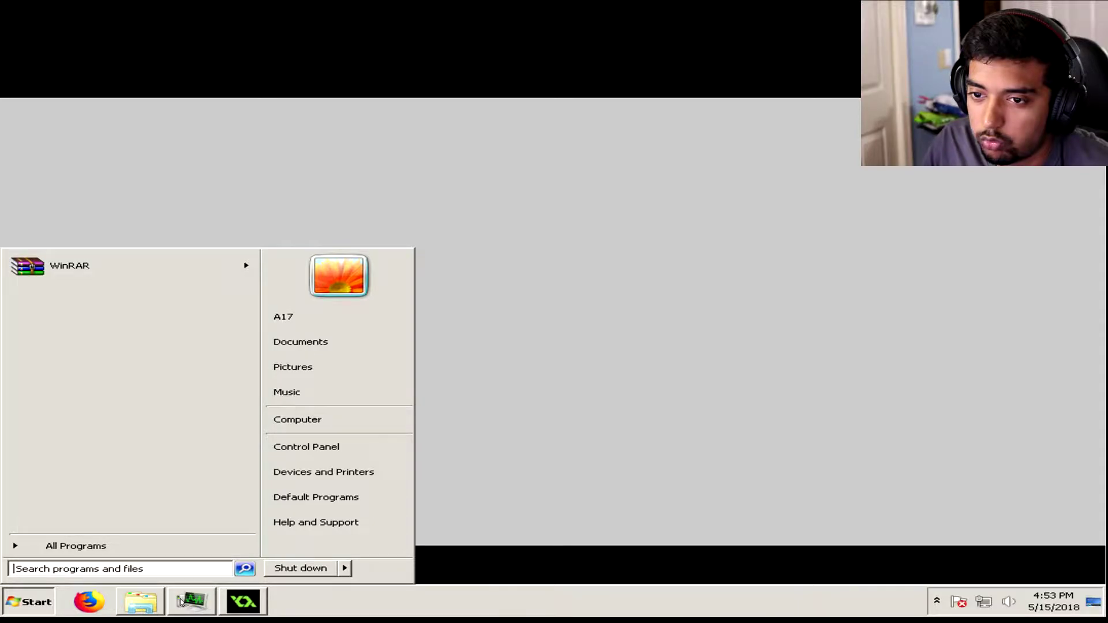
pyautogui.click(192, 601)
# End the playme task in Task Manager.
pyautogui.click(84, 130)
pyautogui.click(198, 332)
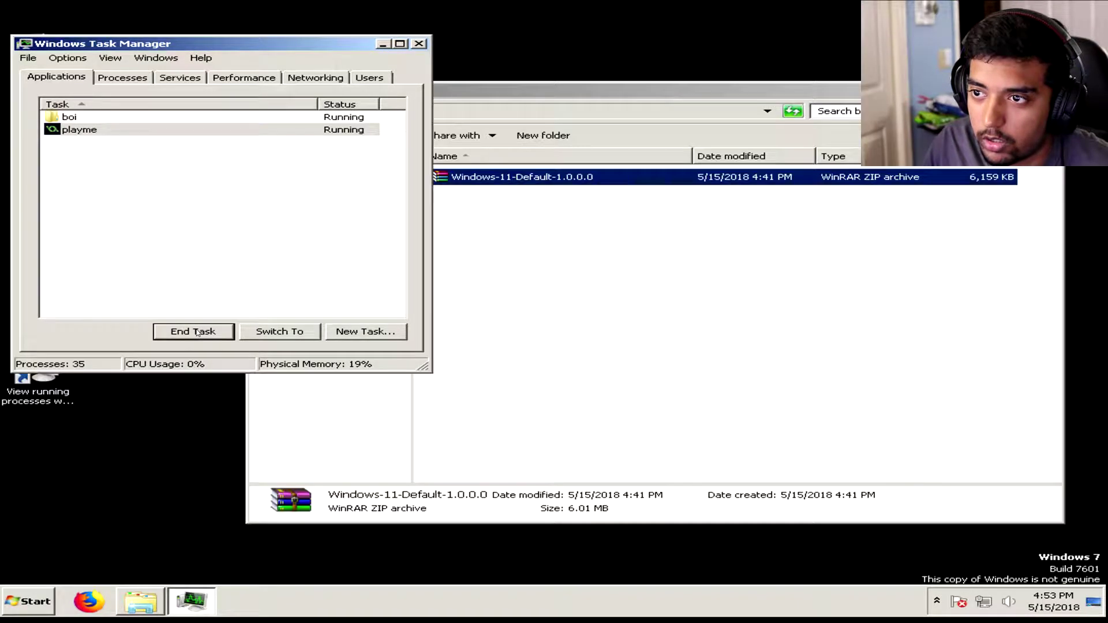
pyautogui.click(604, 290)
# Run Windows 11.exe from the Windows-11-Default zip and pass the fake login screen.
pyautogui.doubleClick(520, 176)
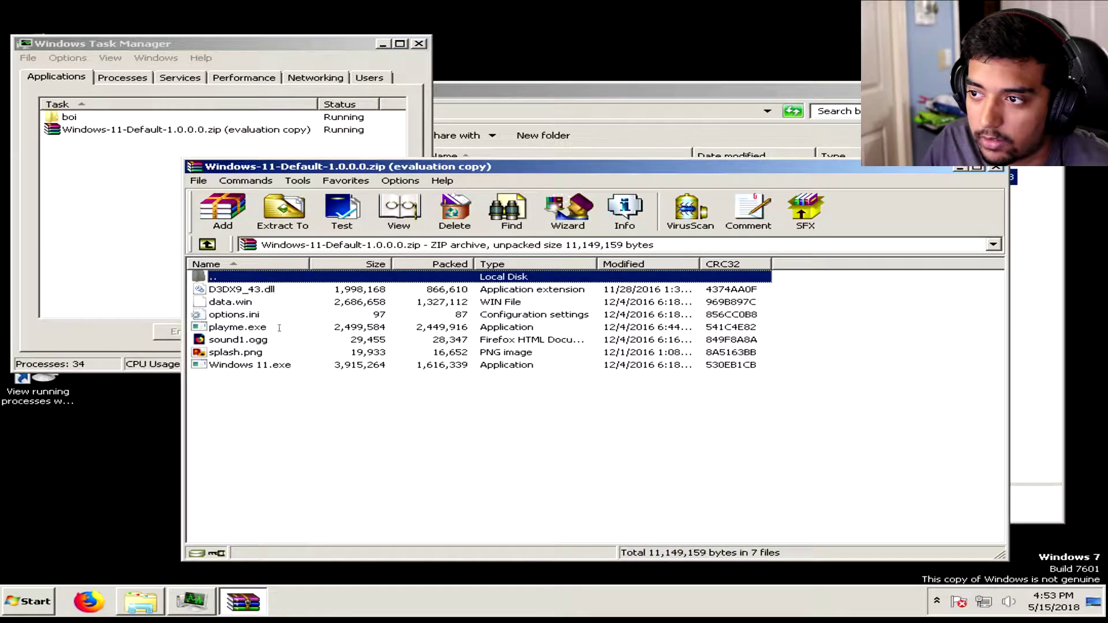
pyautogui.click(228, 367)
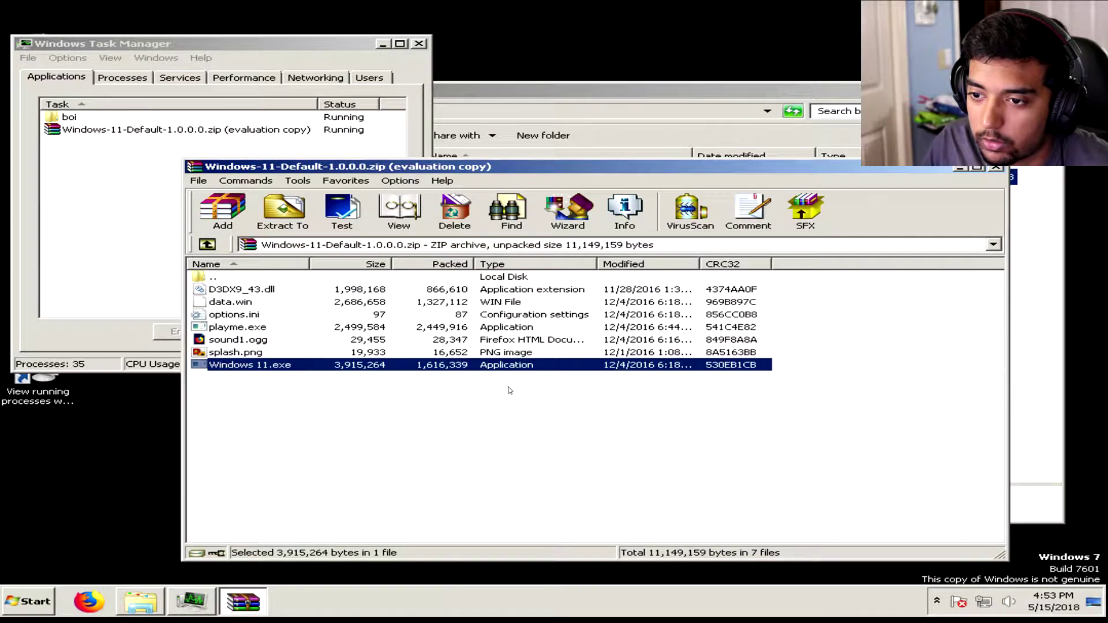
pyautogui.press('Return')
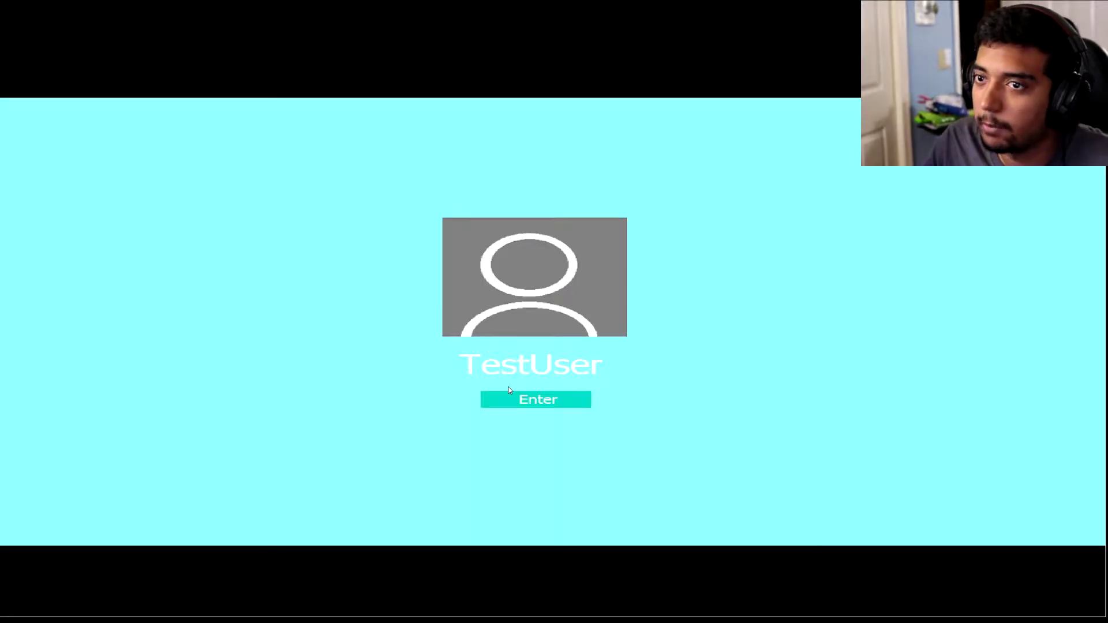
pyautogui.click(538, 399)
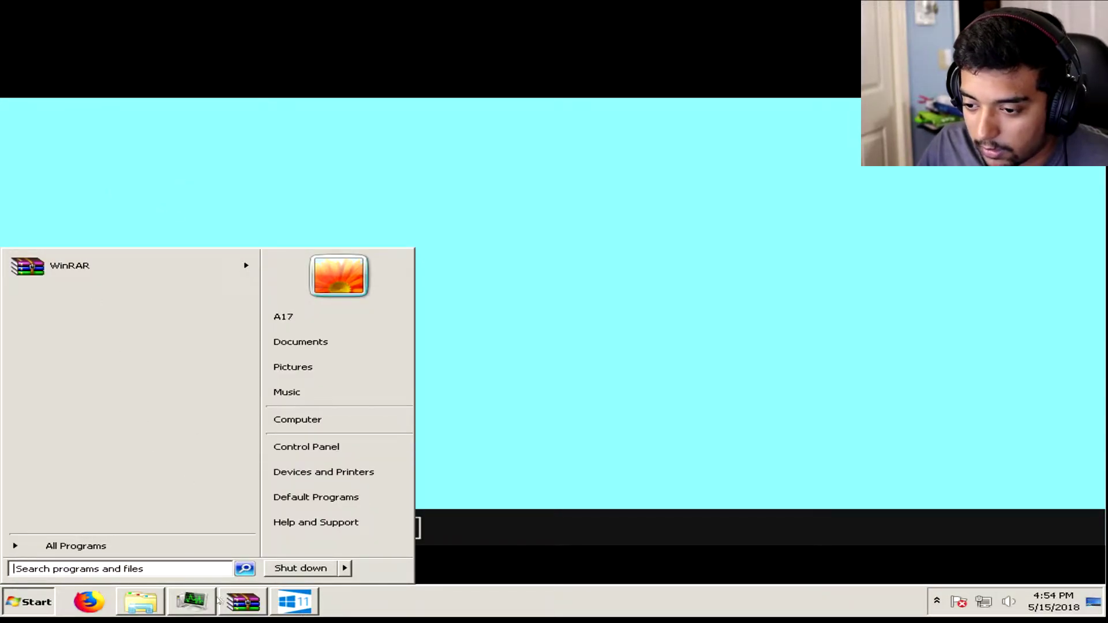
# Dismiss the joke's Start menu and bring Task Manager to the front.
pyautogui.press('Escape')
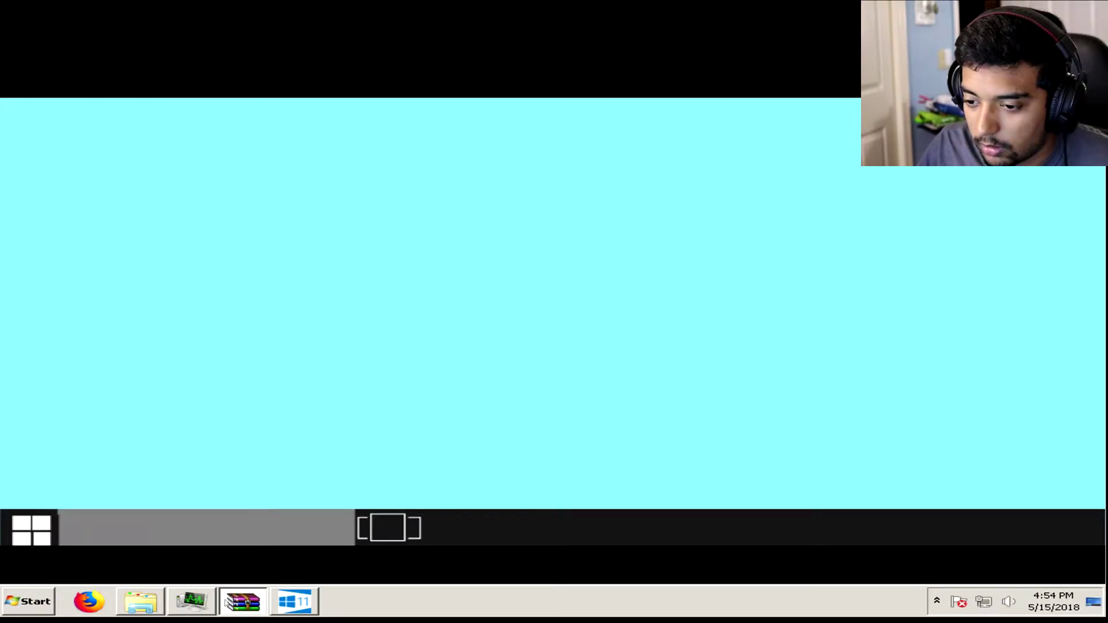
pyautogui.click(192, 599)
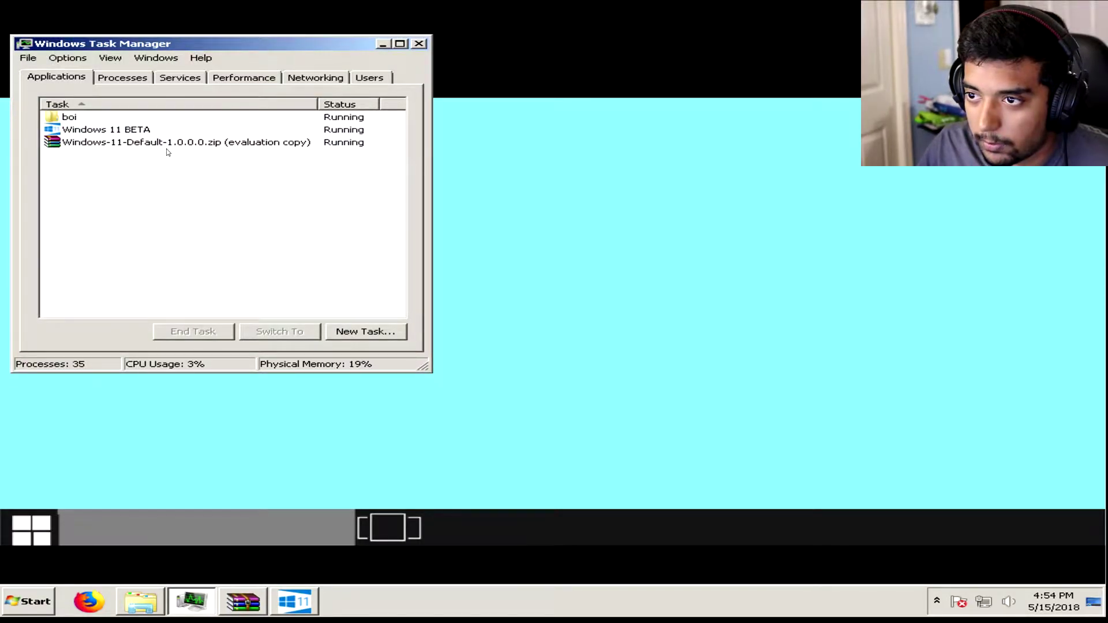
pyautogui.press('Escape')
pyautogui.press('super')
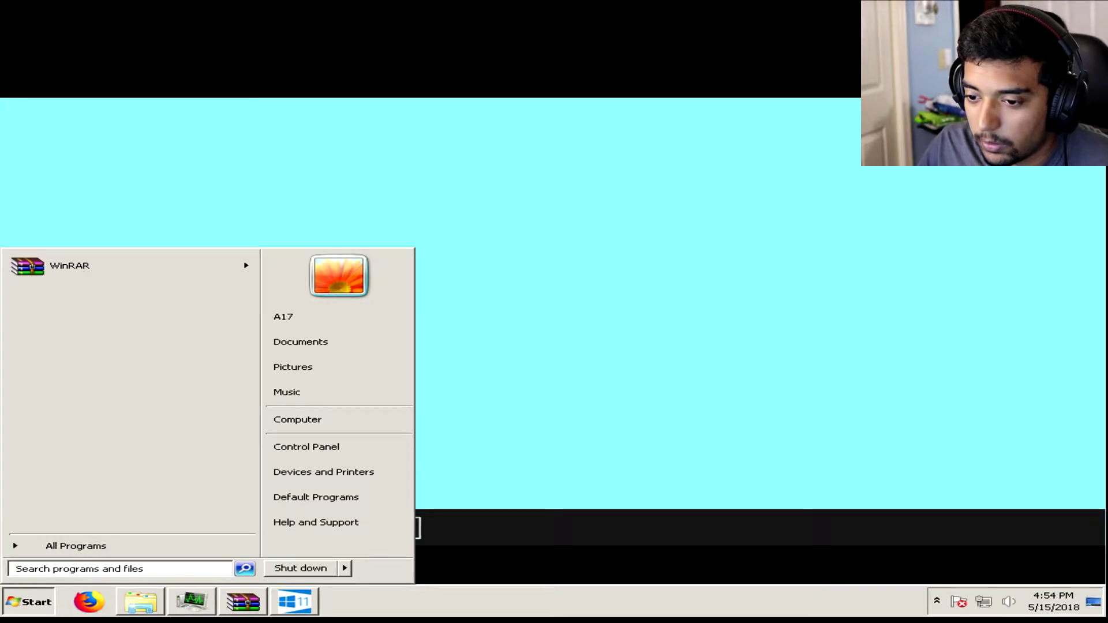
pyautogui.click(194, 600)
# End the Windows 11 BETA task, close WinRAR and reopen the Windows-11-Default-1.0.0.0 zip.
pyautogui.click(150, 143)
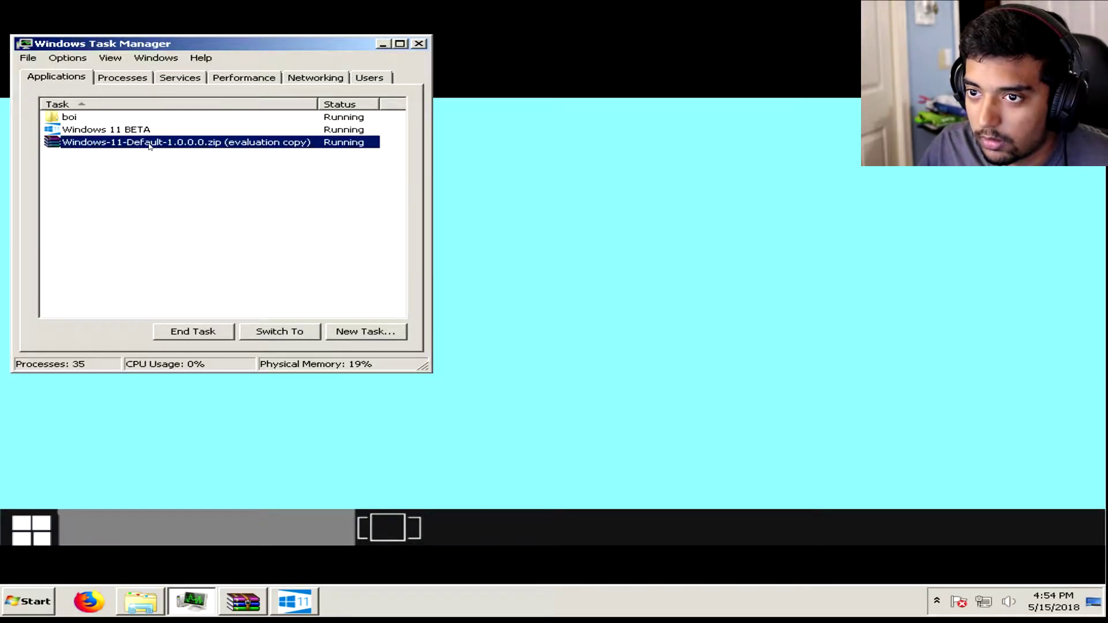
pyautogui.click(104, 129)
pyautogui.rightClick(164, 130)
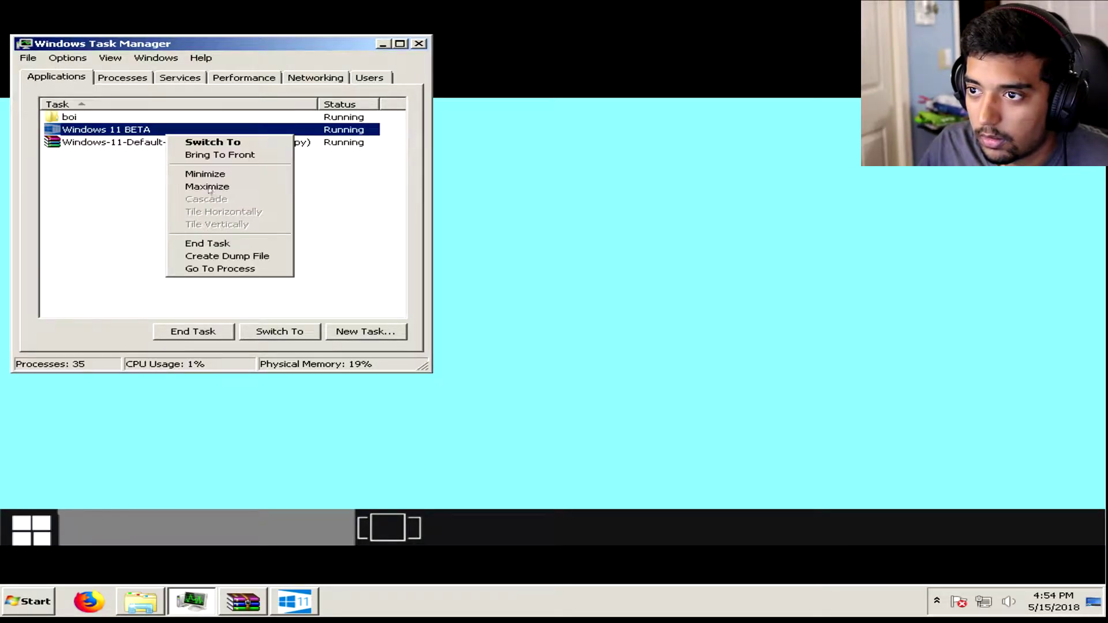
pyautogui.click(208, 244)
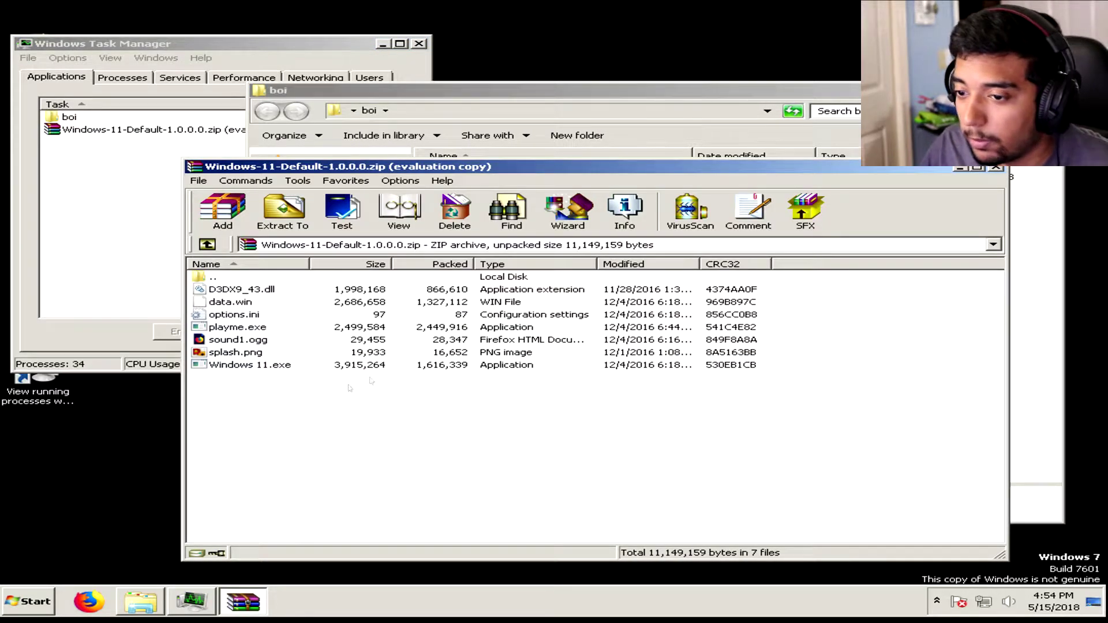
pyautogui.click(998, 168)
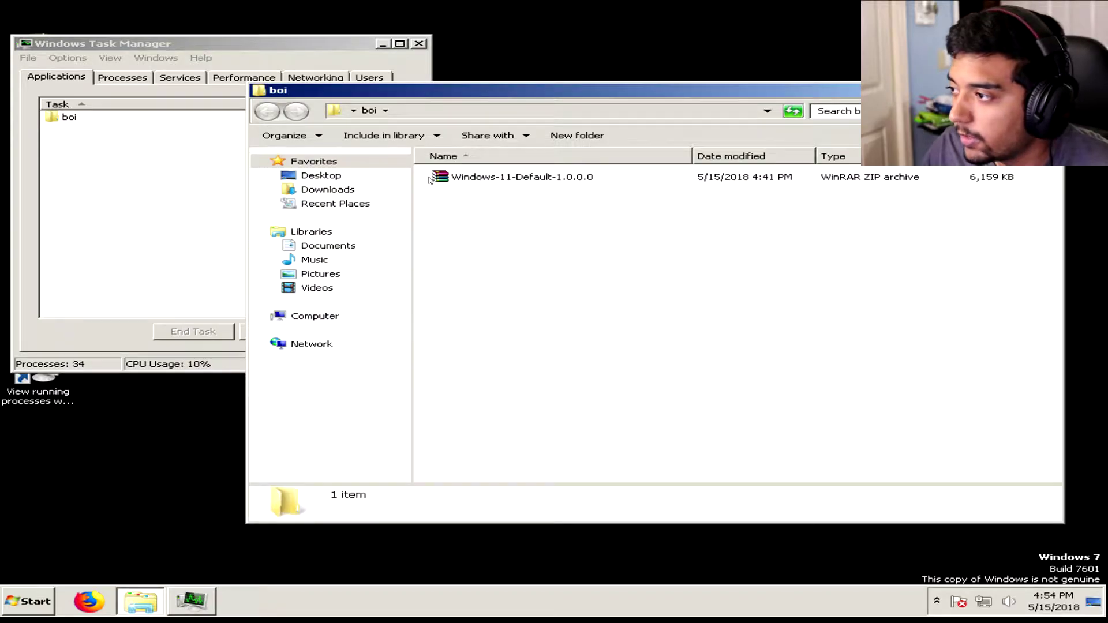
pyautogui.doubleClick(579, 176)
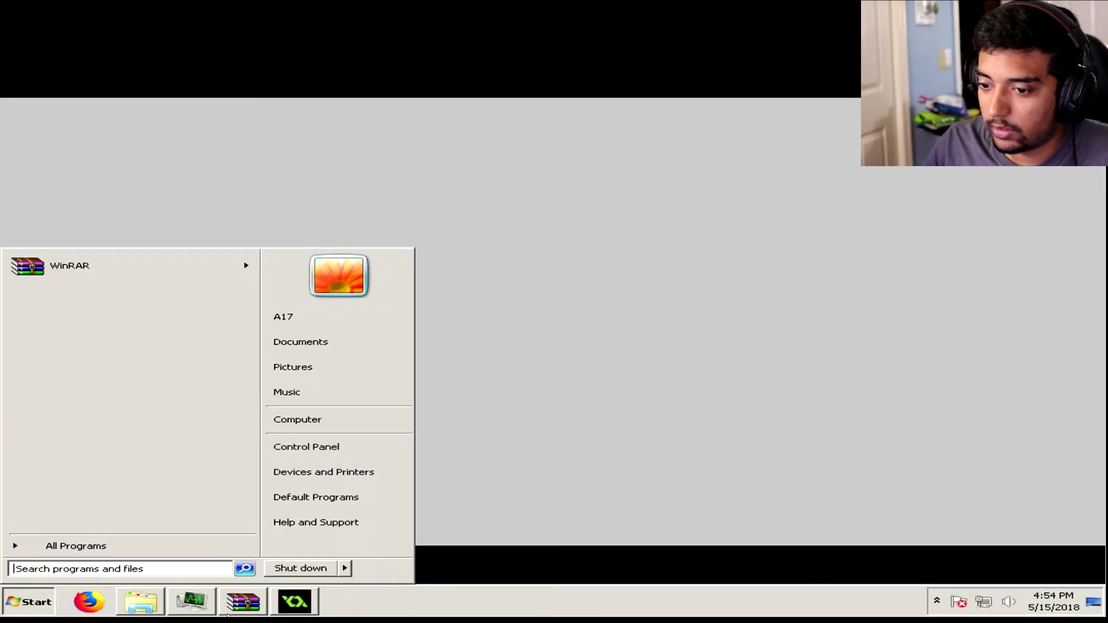
pyautogui.press('super')
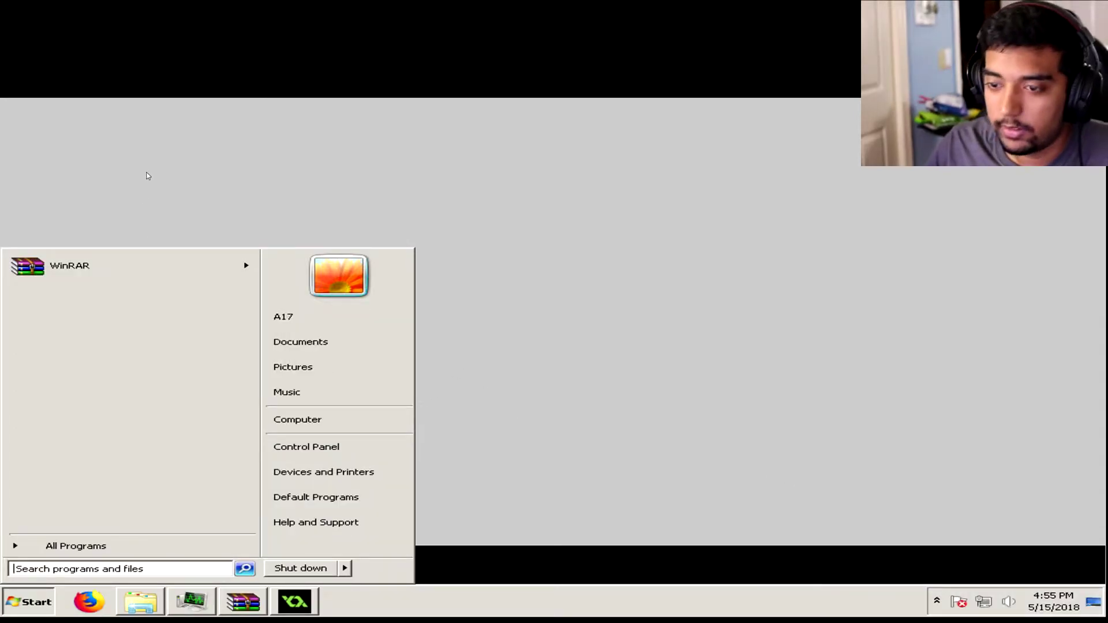
# End the zip archive's task from Task Manager's Applications list.
pyautogui.click(192, 601)
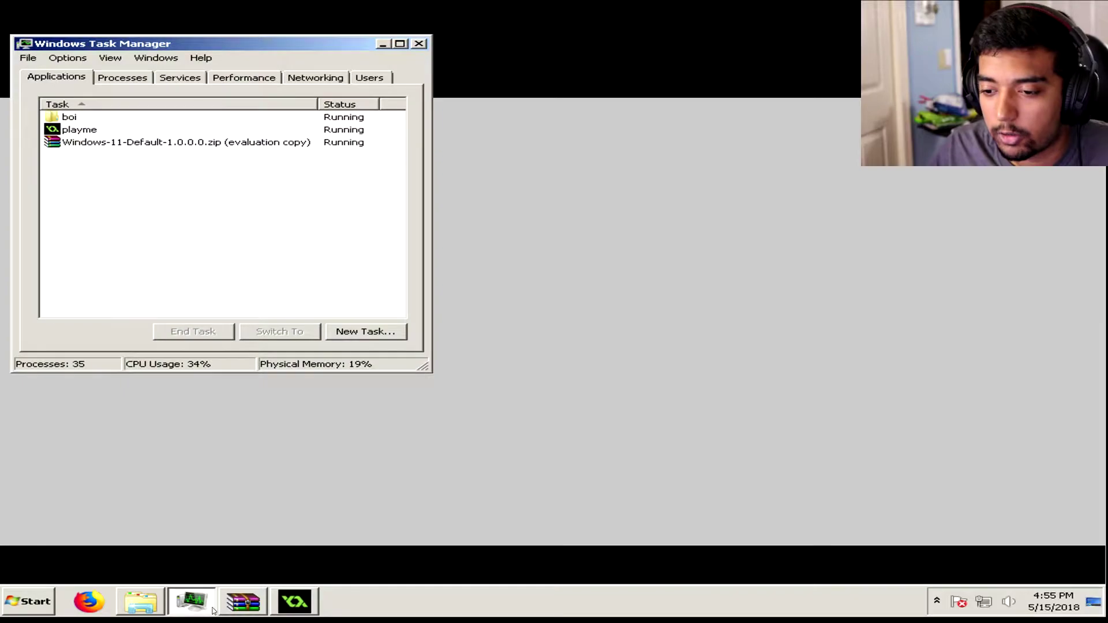
pyautogui.click(215, 143)
pyautogui.doubleClick(209, 324)
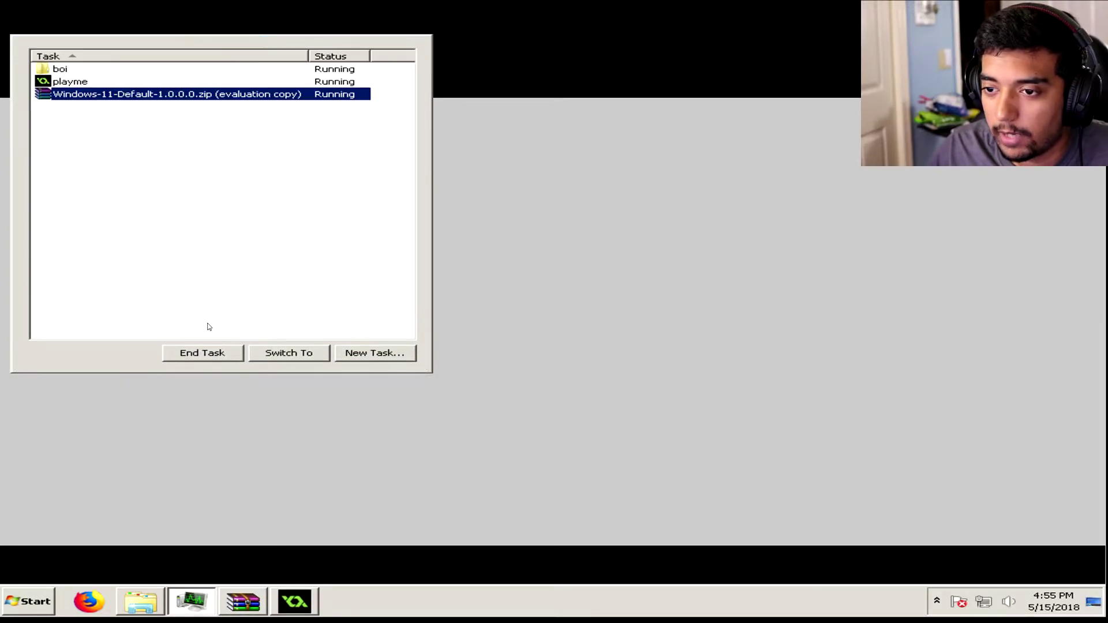
pyautogui.click(212, 110)
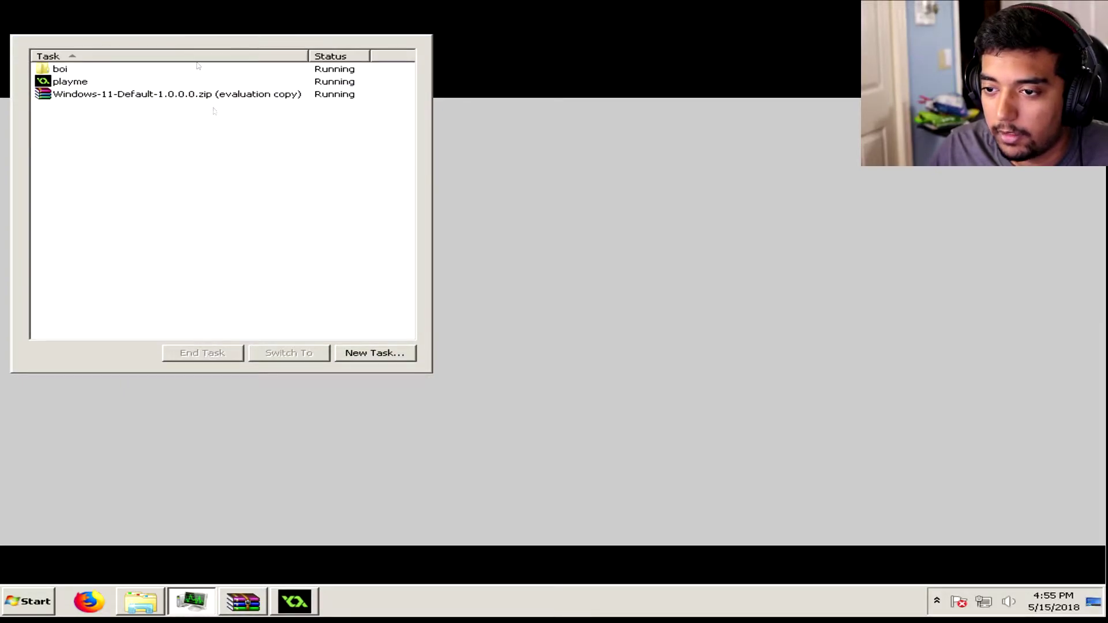
pyautogui.click(187, 94)
pyautogui.click(202, 352)
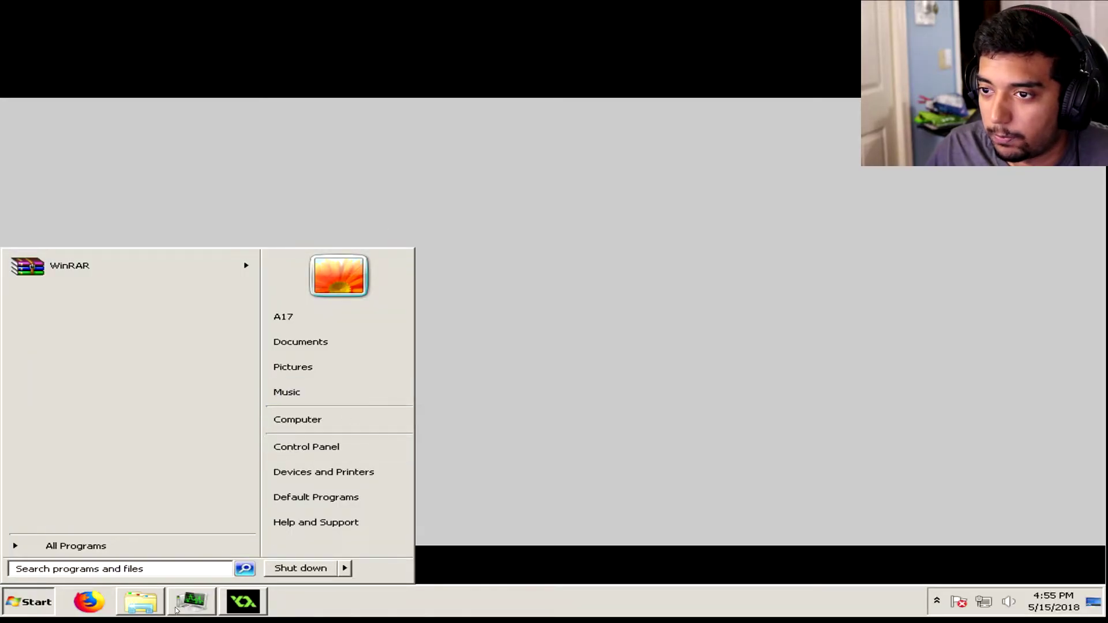
# Re-sort the task list and end the full-screen playme game.
pyautogui.click(192, 601)
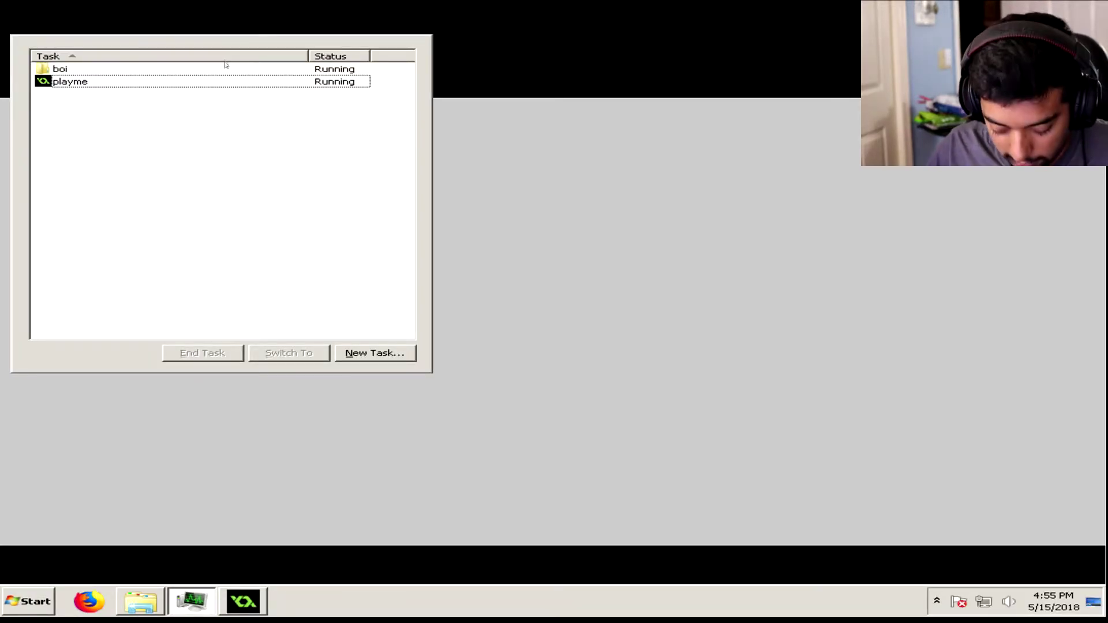
pyautogui.click(260, 56)
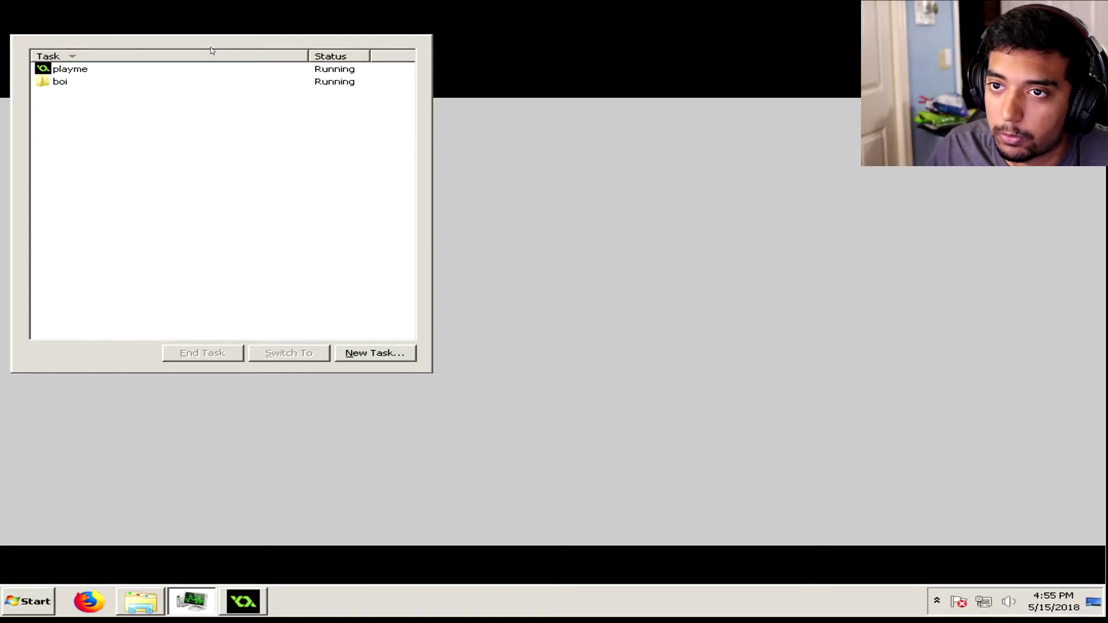
pyautogui.press('super')
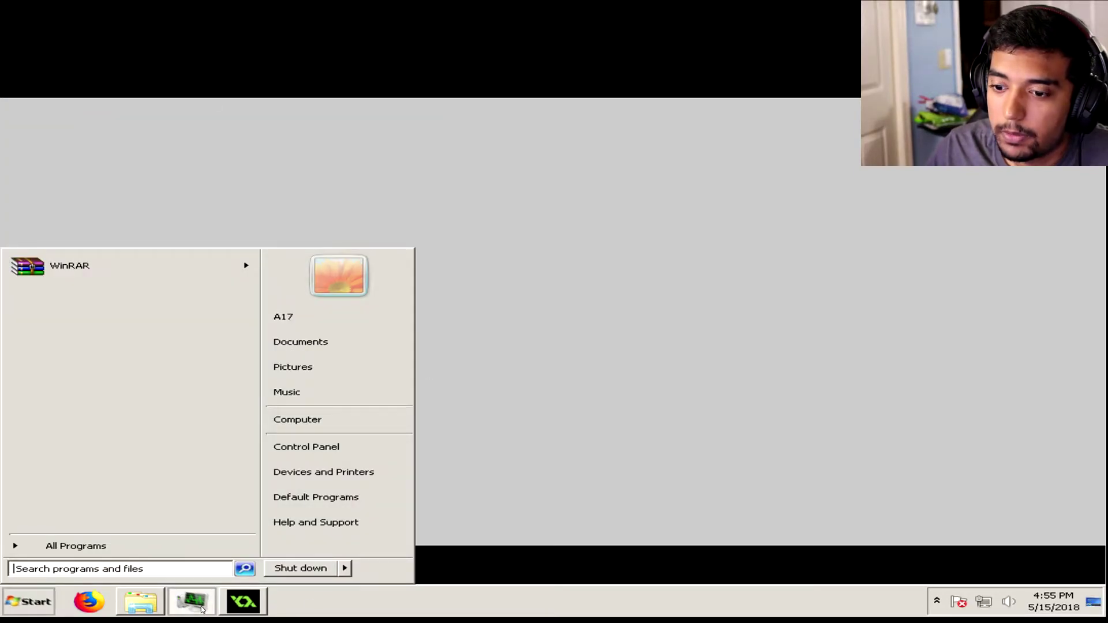
pyautogui.press('Escape')
pyautogui.click(74, 68)
pyautogui.click(202, 352)
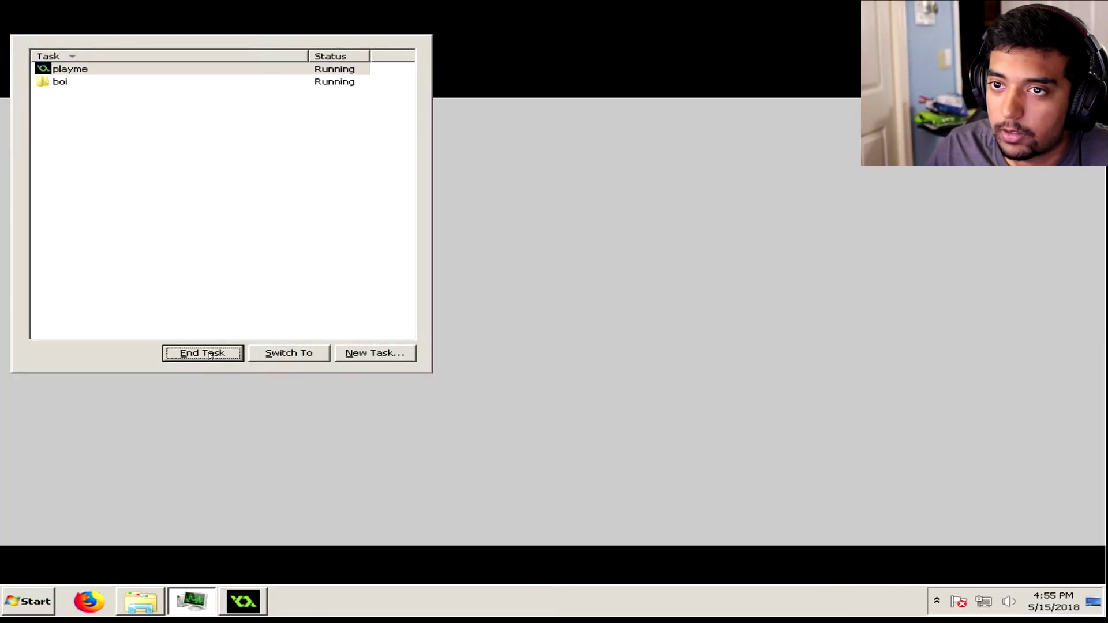
pyautogui.click(515, 177)
# Play the archive's sound1.ogg in Firefox, then close it.
pyautogui.doubleClick(515, 177)
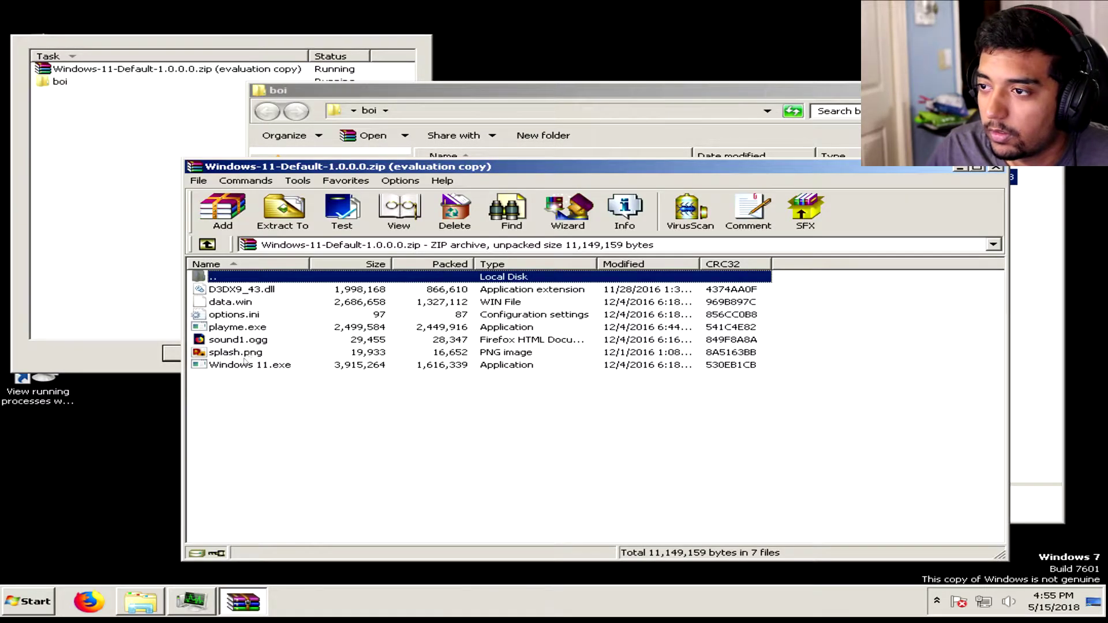
pyautogui.click(232, 366)
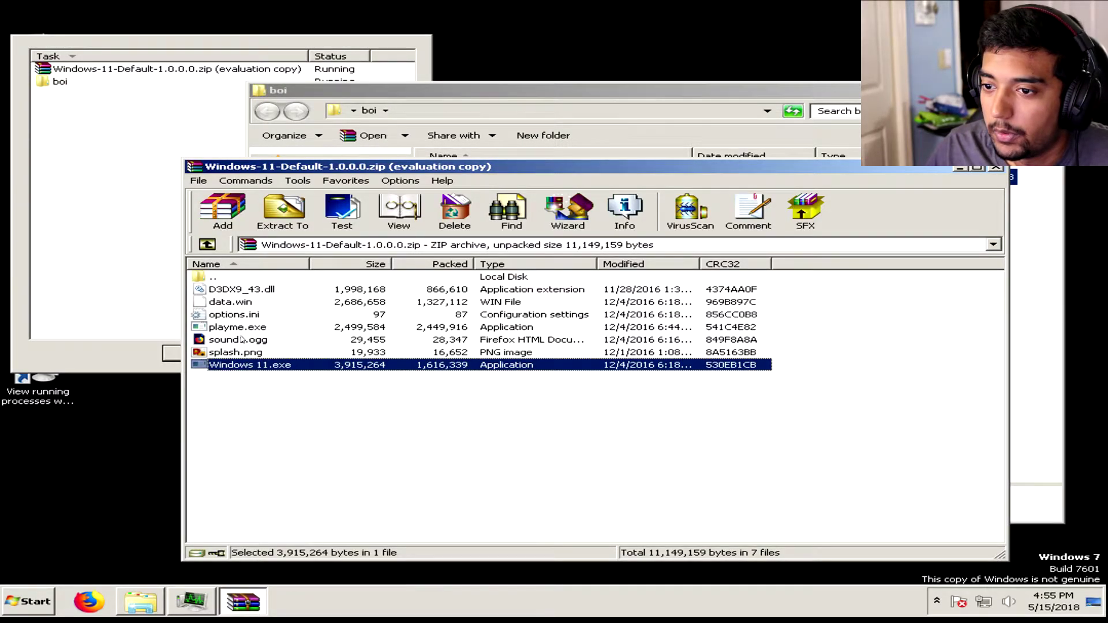
pyautogui.doubleClick(242, 340)
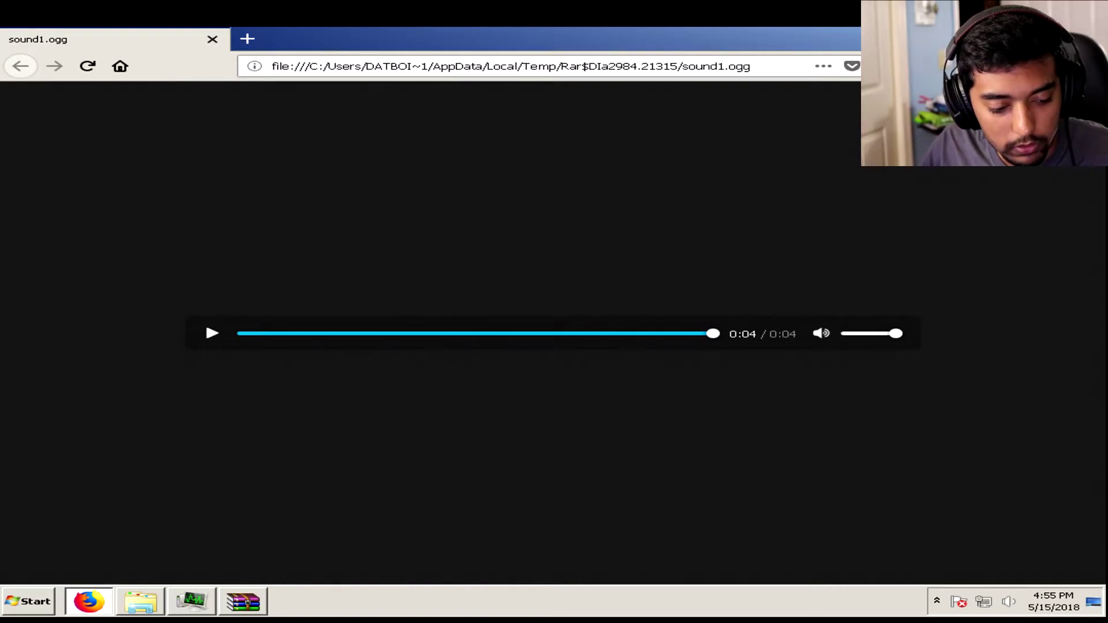
pyautogui.hotkey('ctrl', 'w')
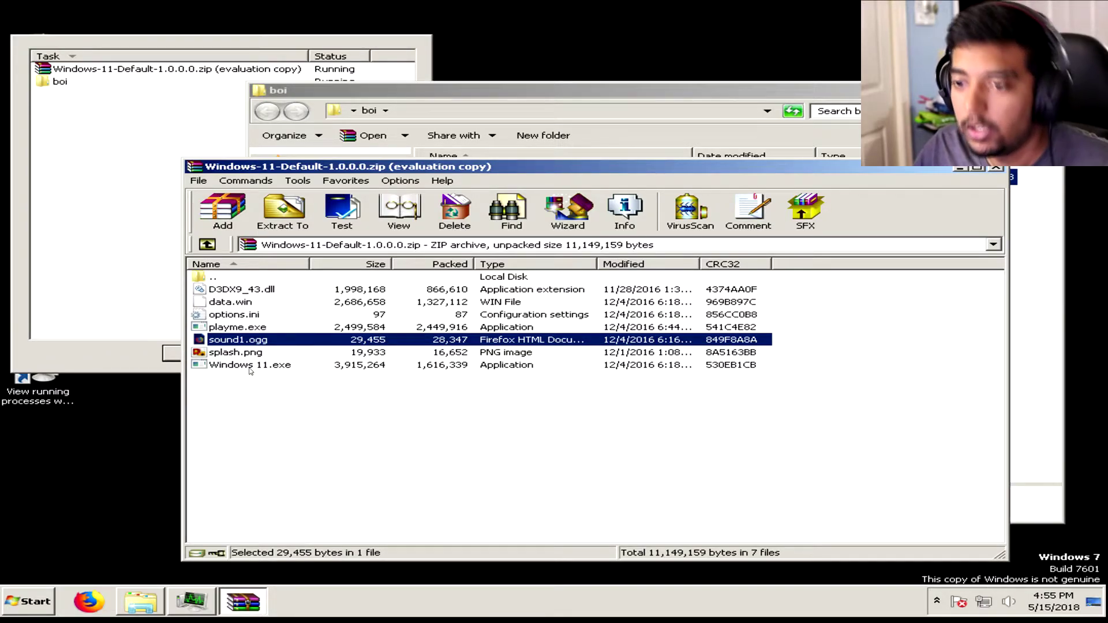
# View splash.png in Photo Viewer, then close the viewer.
pyautogui.click(235, 351)
pyautogui.click(301, 387)
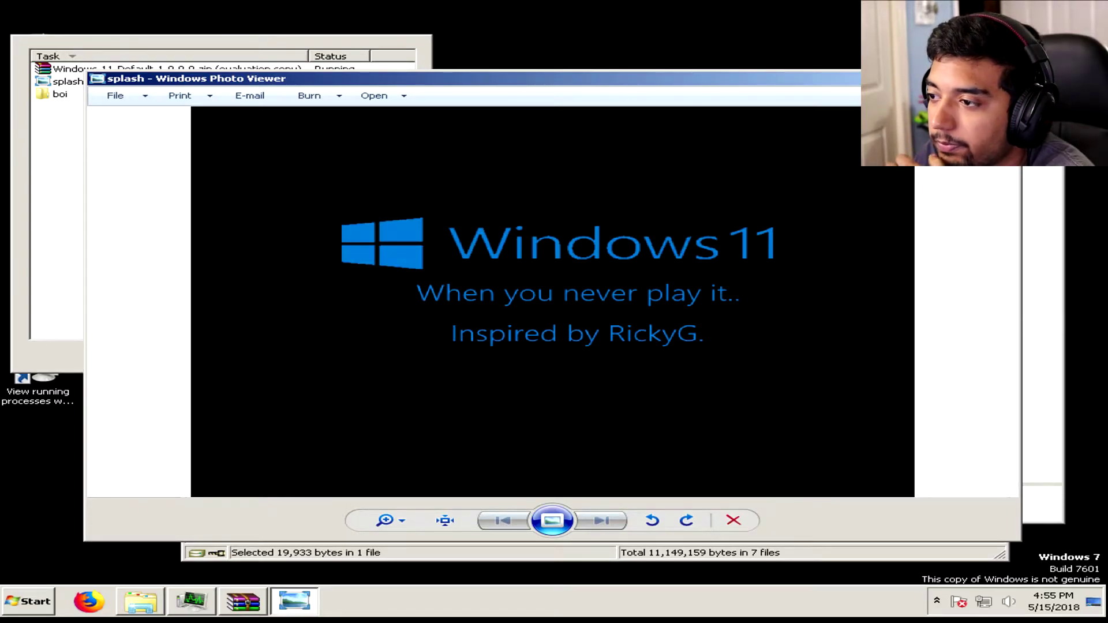
pyautogui.hotkey('alt', 'F4')
# Close the WinRAR archive window and Task Manager.
pyautogui.hotkey('alt', 'F4')
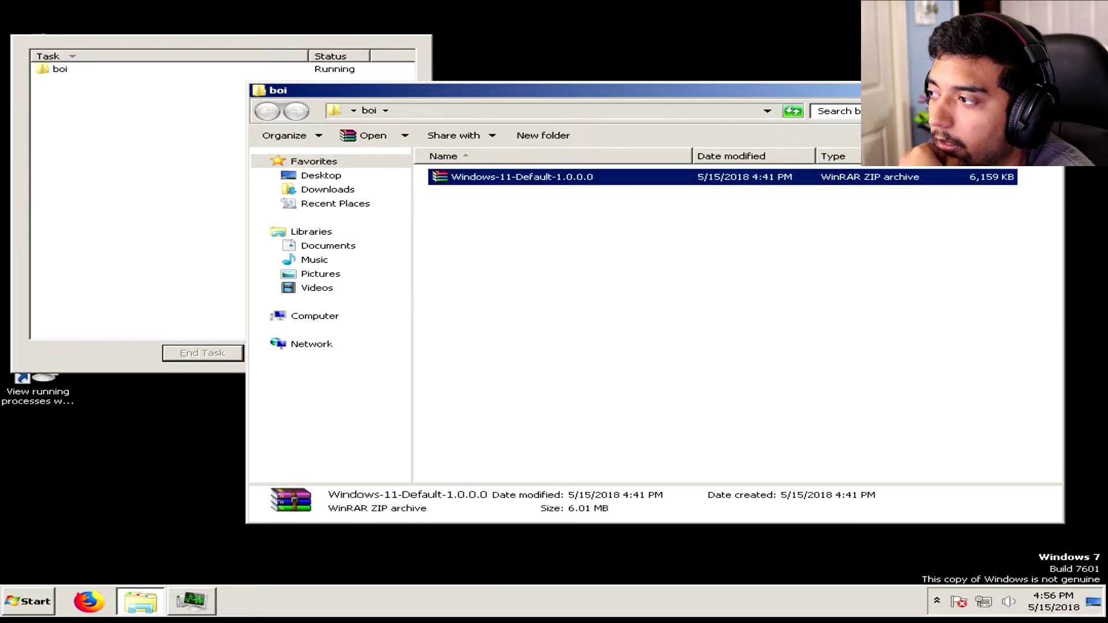
pyautogui.hotkey('alt', 'F4')
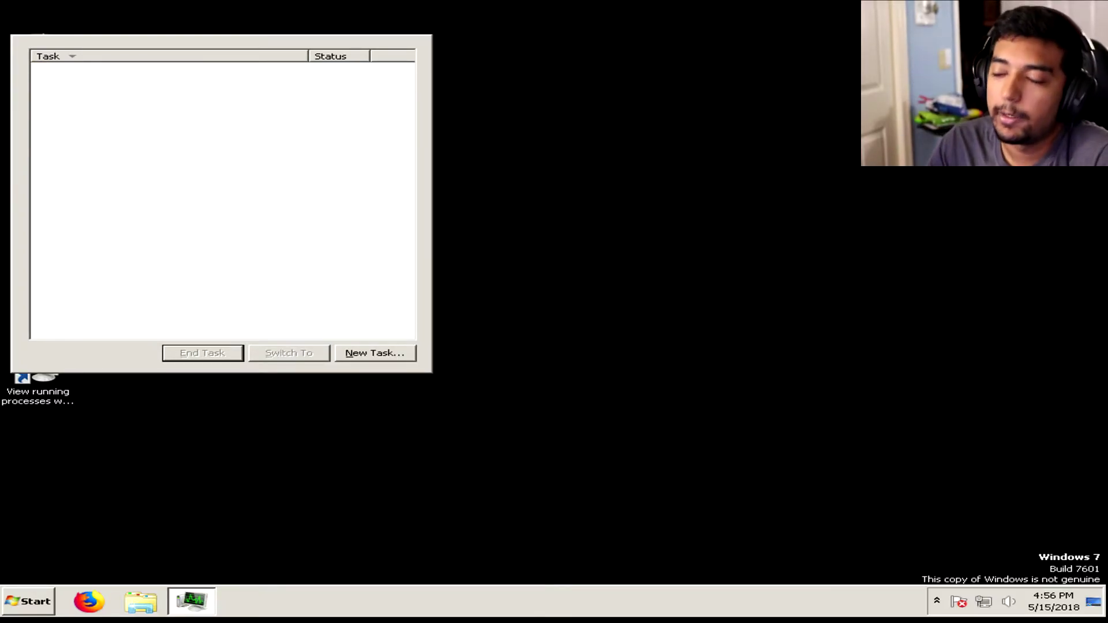
pyautogui.rightClick(191, 600)
pyautogui.click(189, 571)
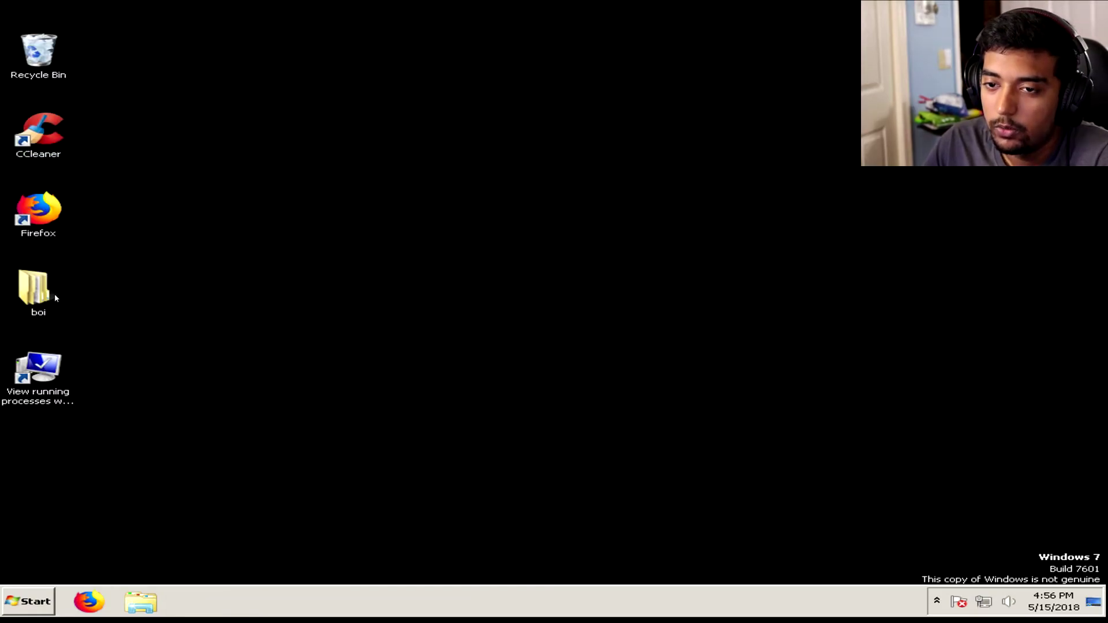
# Delete the Windows-11-Default-1.0.0.0 zip from the boi folder.
pyautogui.doubleClick(38, 290)
pyautogui.click(533, 180)
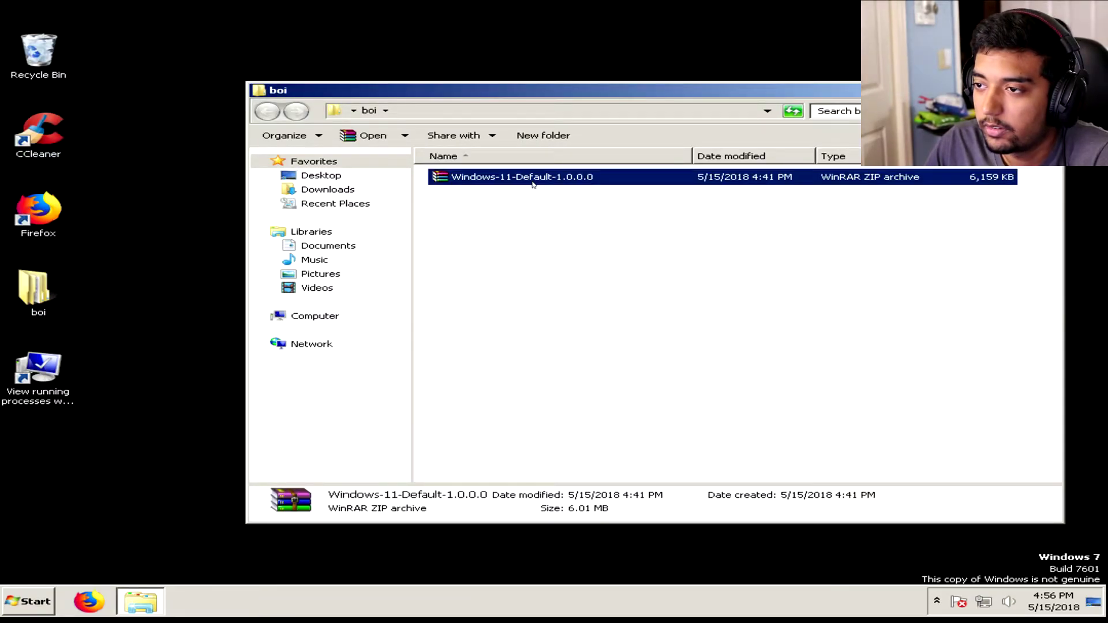
pyautogui.press('Delete')
pyautogui.press('Return')
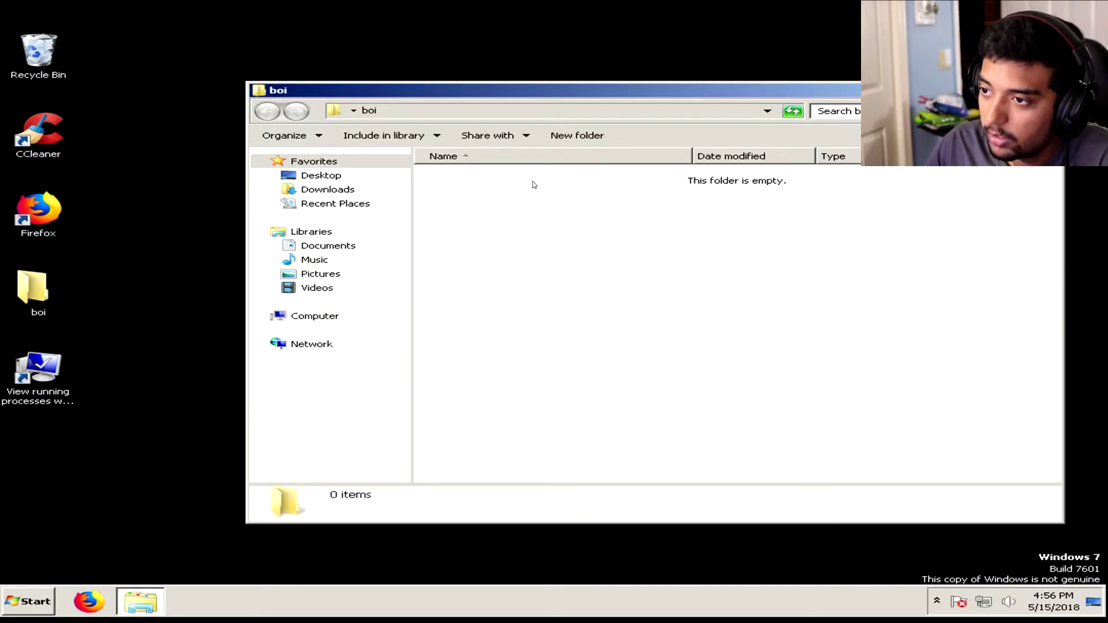